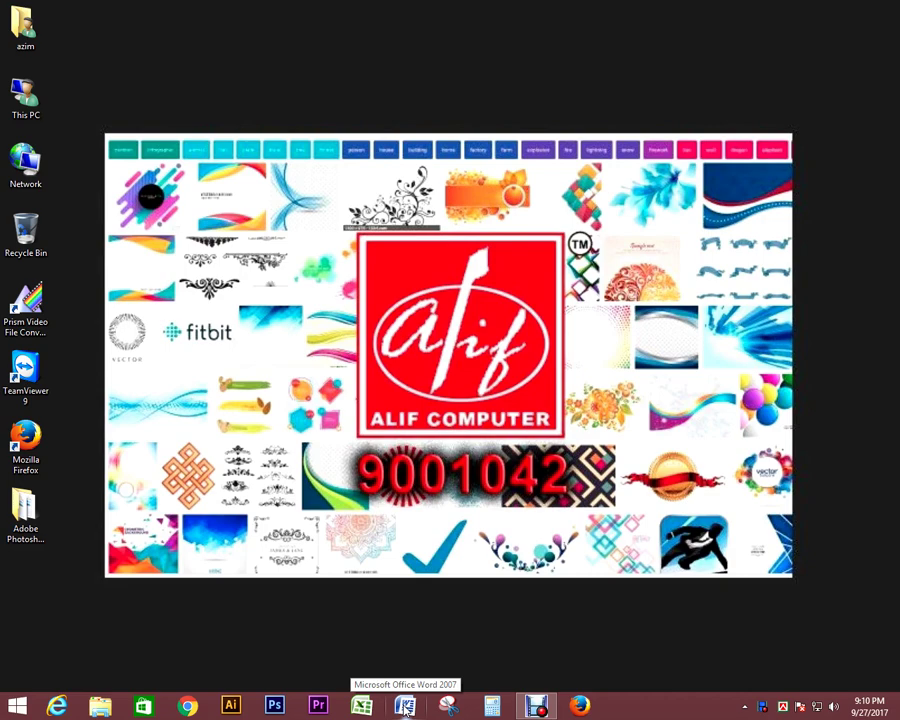
- Launch Microsoft Word 2007 from its taskbar icon to get a blank document
click(405, 706)
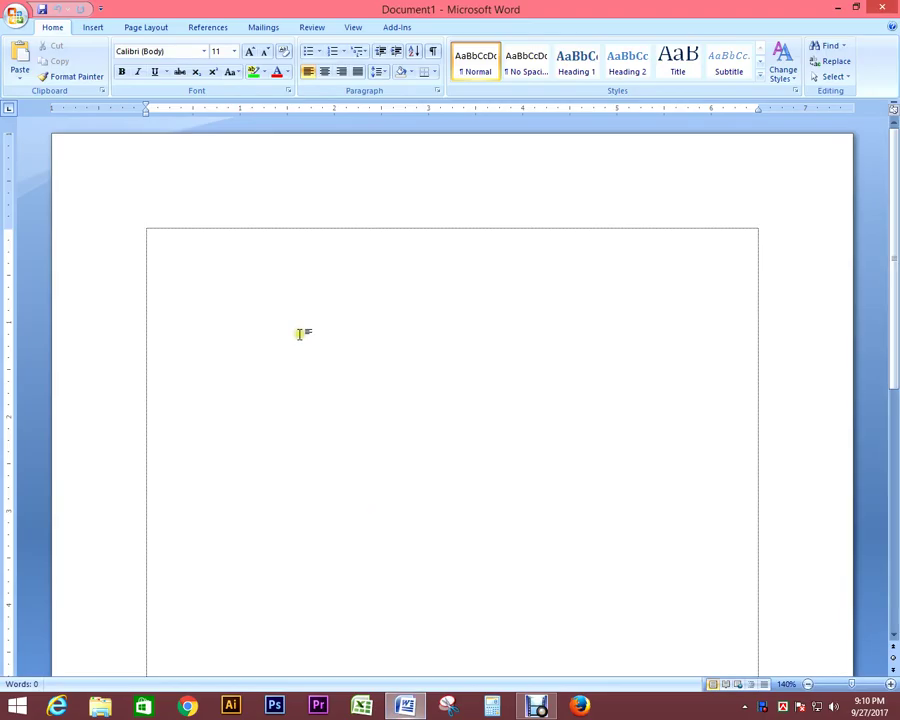
scroll(284, 365, down, 2)
scroll(285, 367, up, 1)
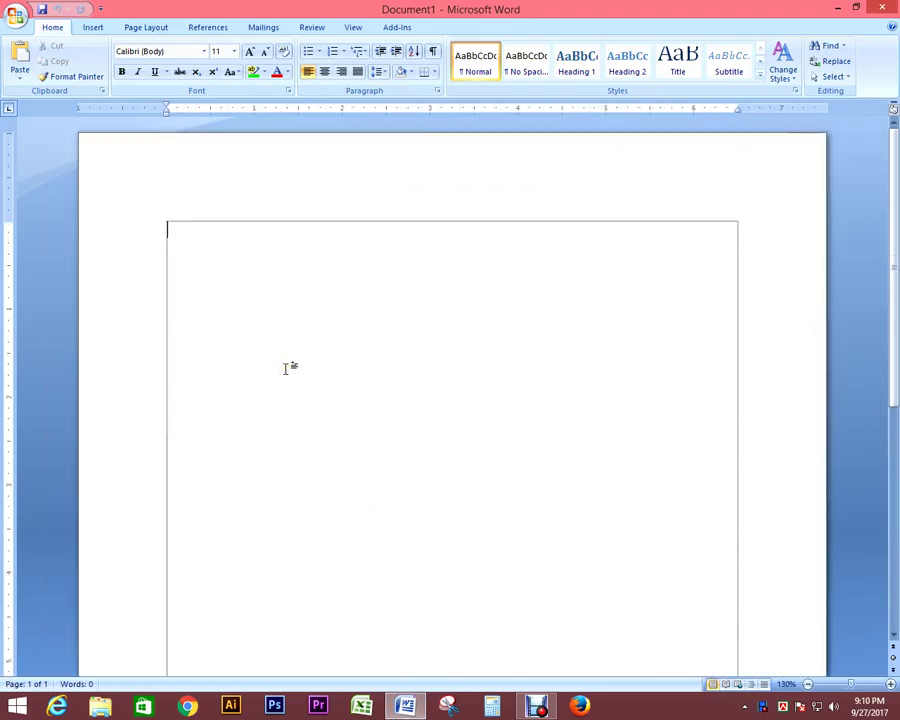
click(252, 257)
click(204, 244)
text(Alif Computer T)
- Finish the company name as 'Alif Computer Academy.' and begin the address line
key(BackSpace)
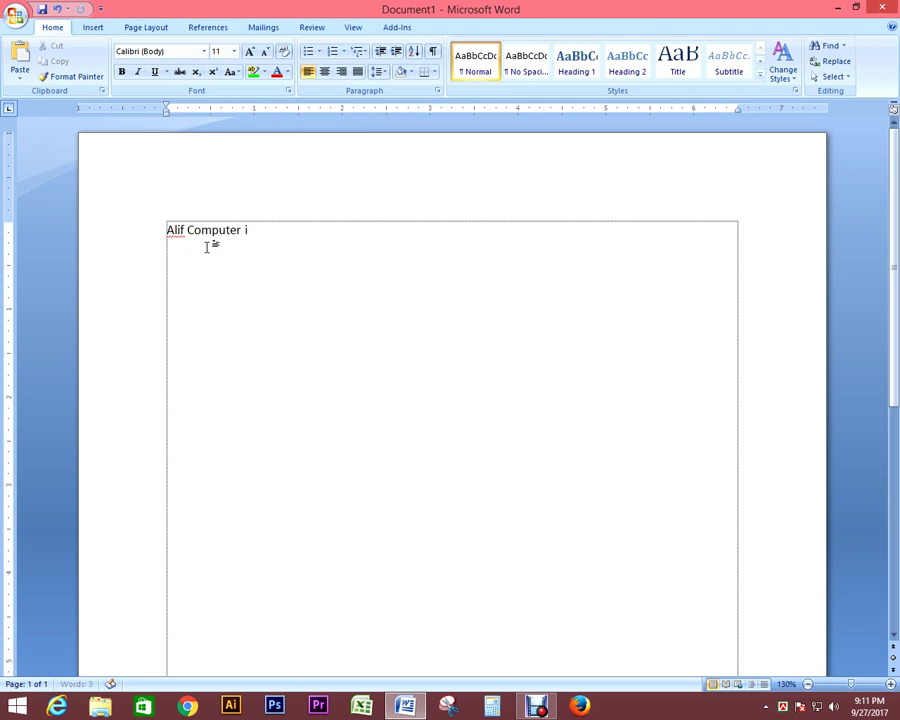
text(Academy.)
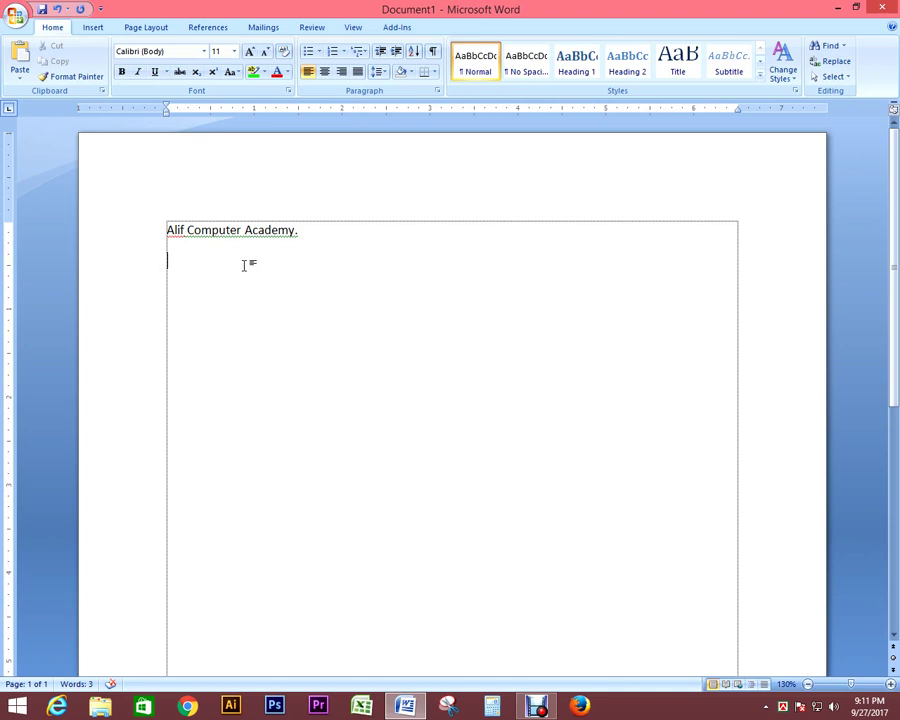
text(339, 340 Muktobangla Shhoppin gC)
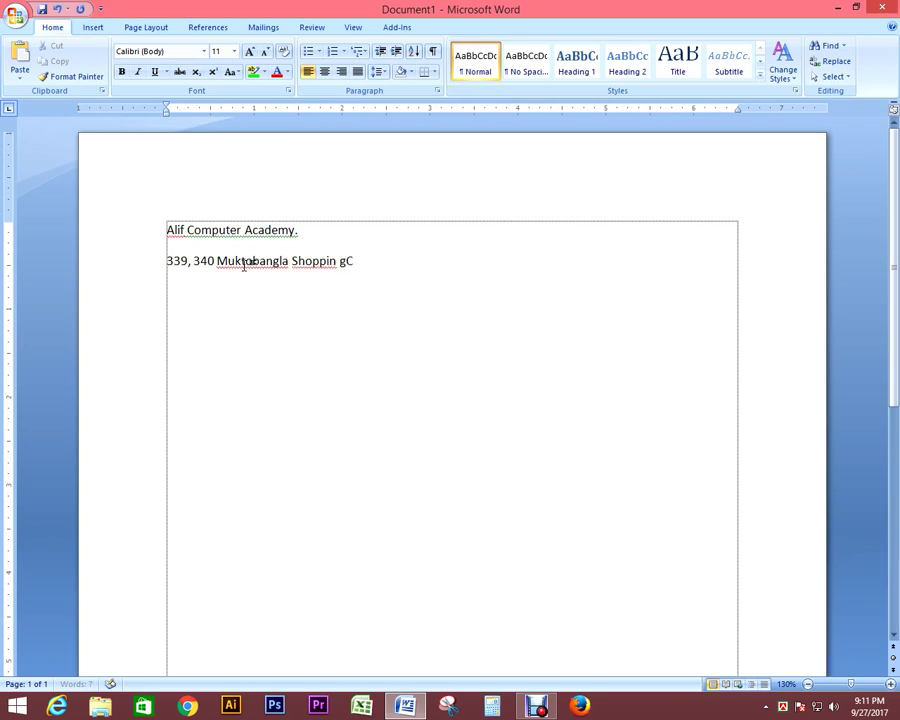
- Complete the line with the academy's postal address and phone number, fixing typos
key(BackSpace)
key(BackSpace)
key(BackSpace)
text(g Complex, Mirpur)
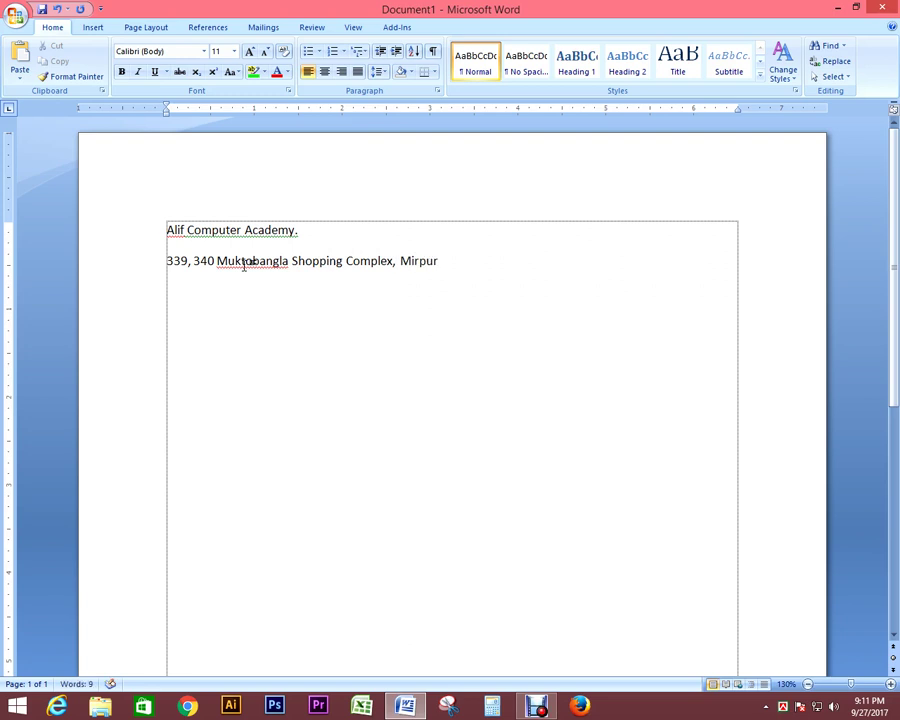
text(-1 D)
text(, Dhaka-121)
text(6. Phone)
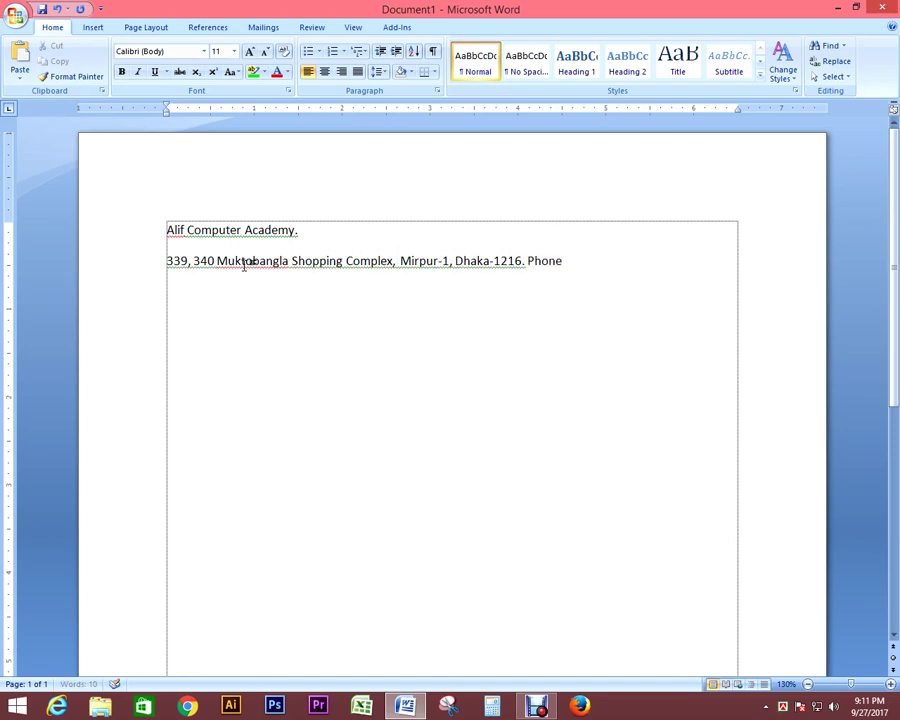
text(: 9001042)
click(316, 223)
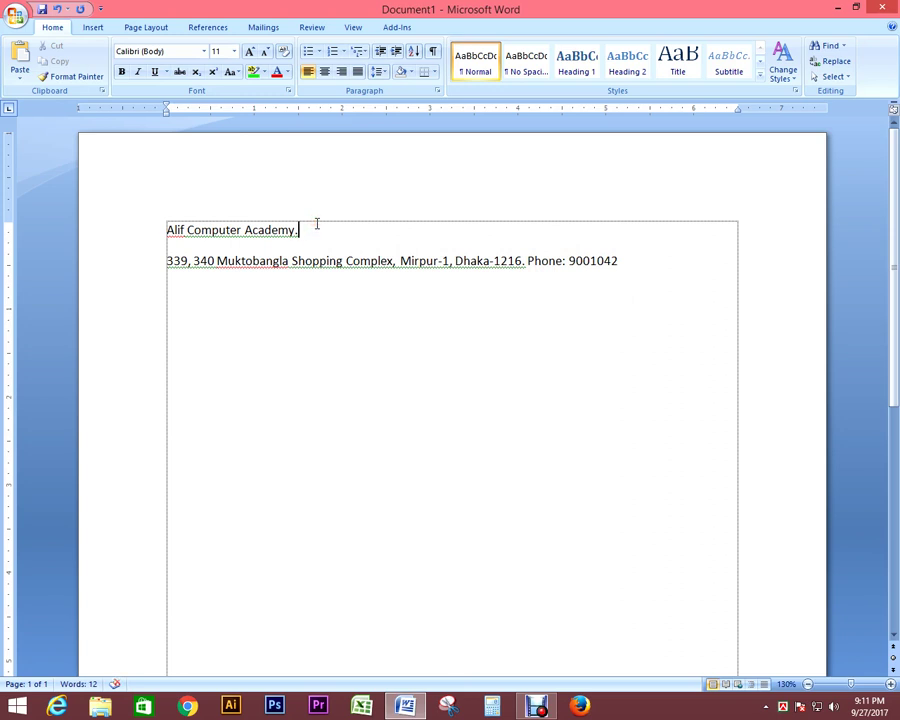
click(166, 230)
- Search Documents for the logo picture, cancel the Insert Picture dialog, and show the desktop
click(95, 28)
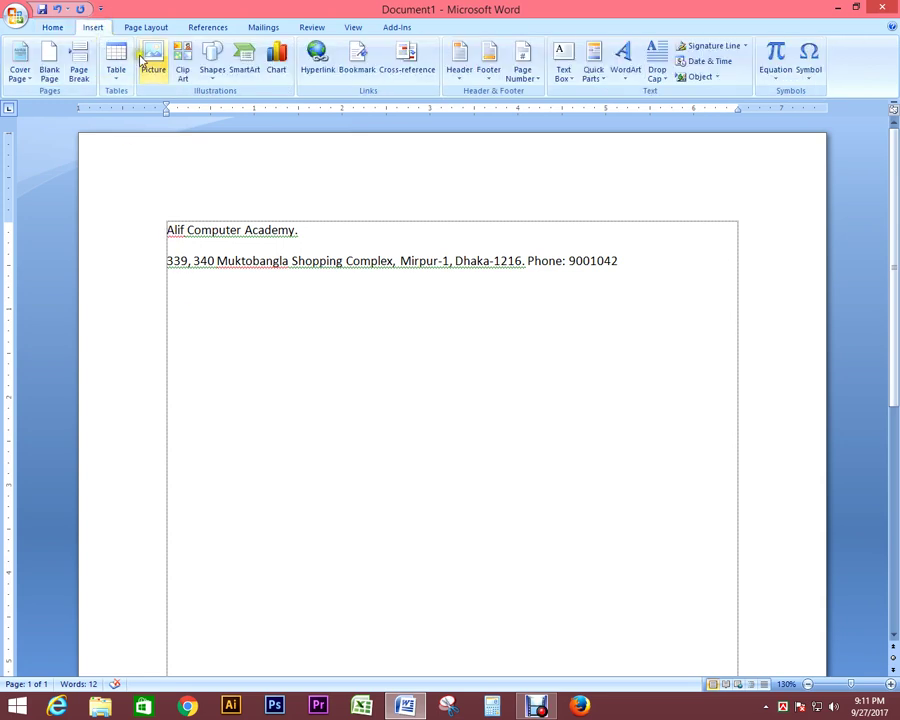
click(153, 66)
mouse_move(115, 139)
mouse_down()
mouse_move(110, 90)
mouse_move(72, 150)
mouse_move(113, 130)
mouse_move(112, 147)
mouse_up()
click(72, 195)
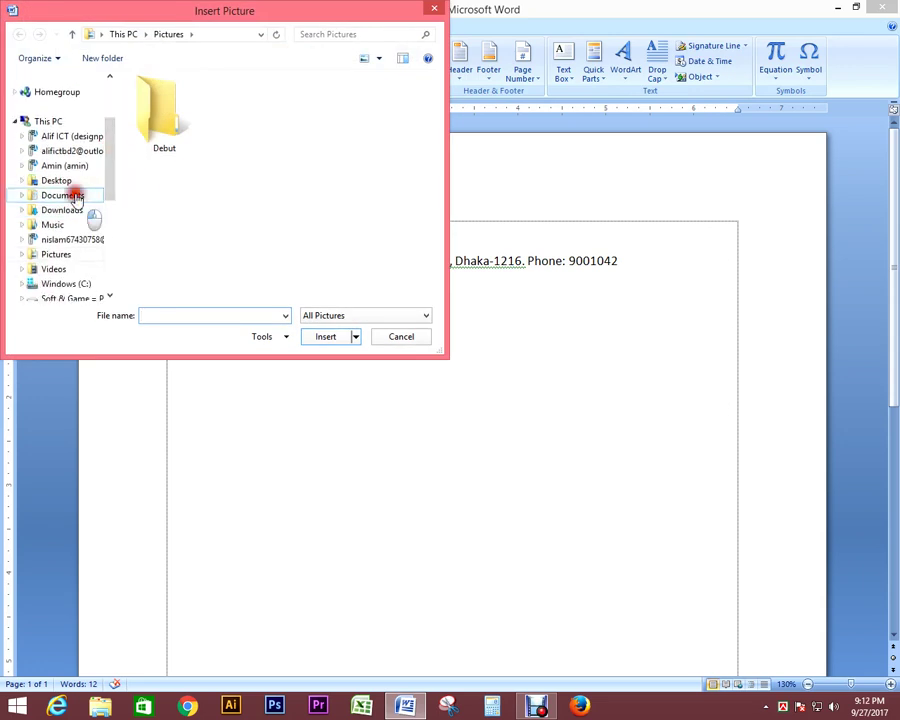
drag(114, 164, 110, 220)
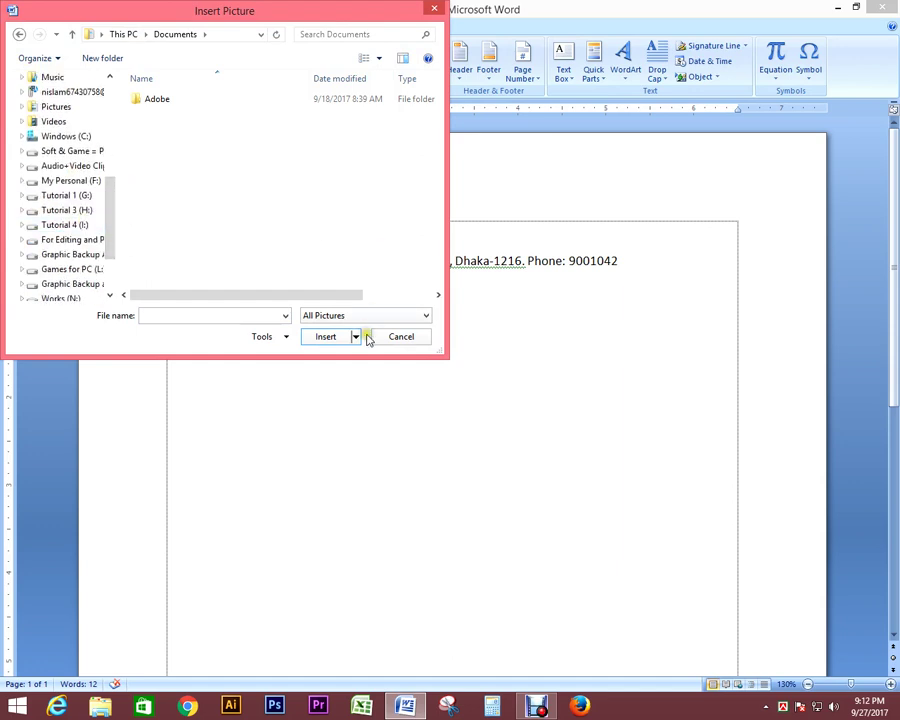
click(399, 337)
key(super+d)
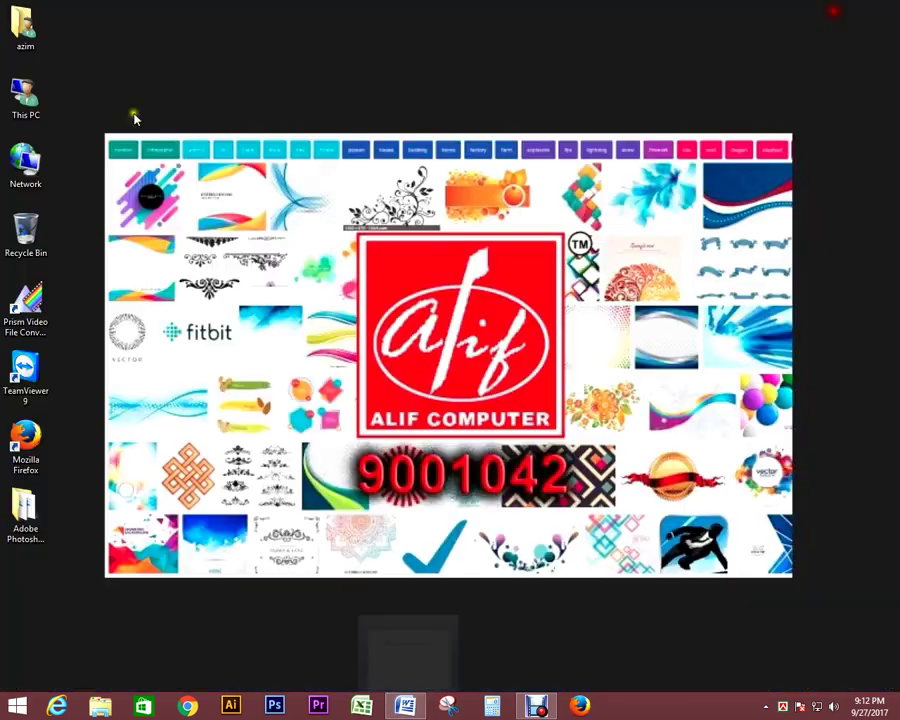
- Open the azim folder and copy the red logo image file
double_click(24, 26)
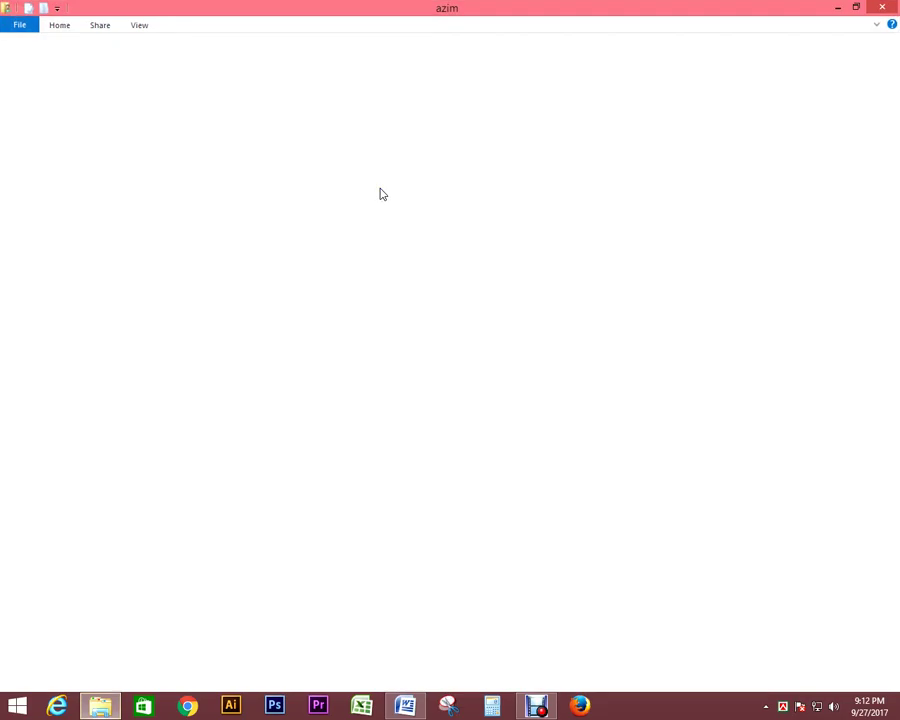
click(535, 220)
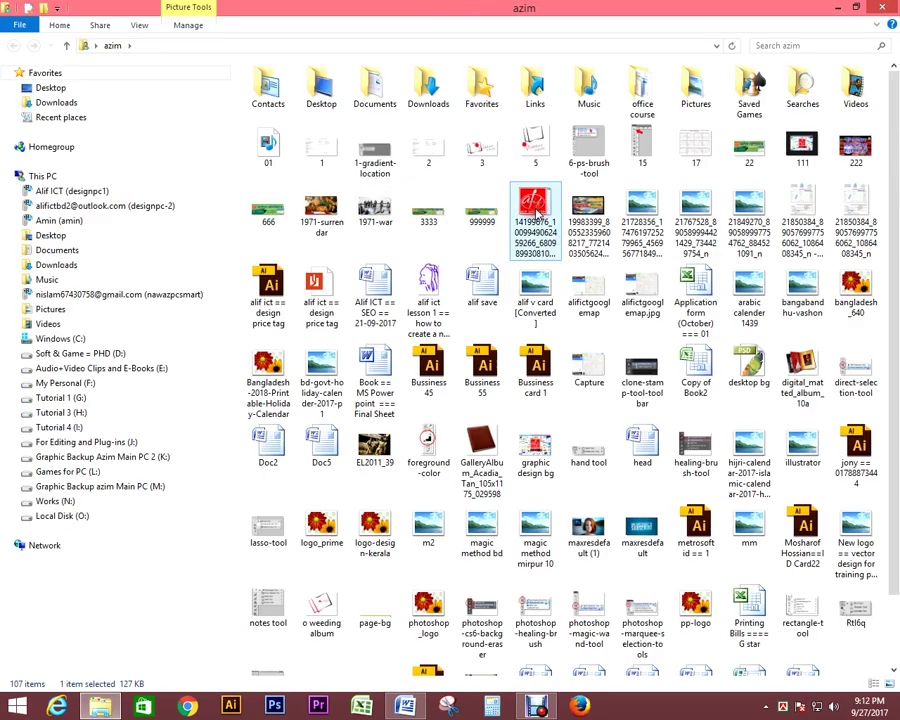
key(super+d)
right_click(228, 288)
click(254, 326)
- Paste the logo image onto the desktop and bring the Word document back
click(405, 706)
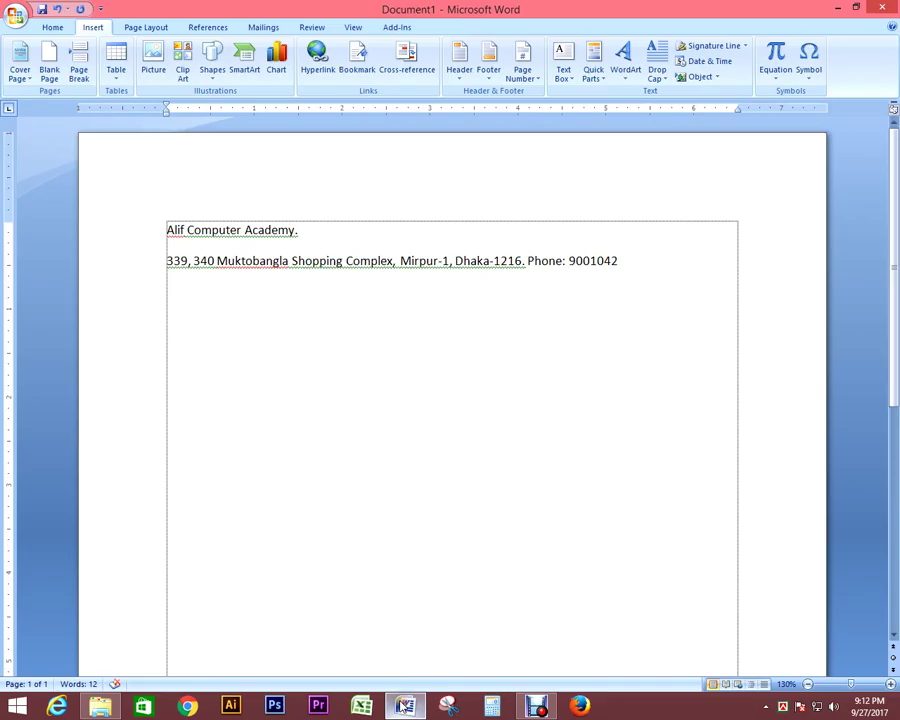
click(837, 7)
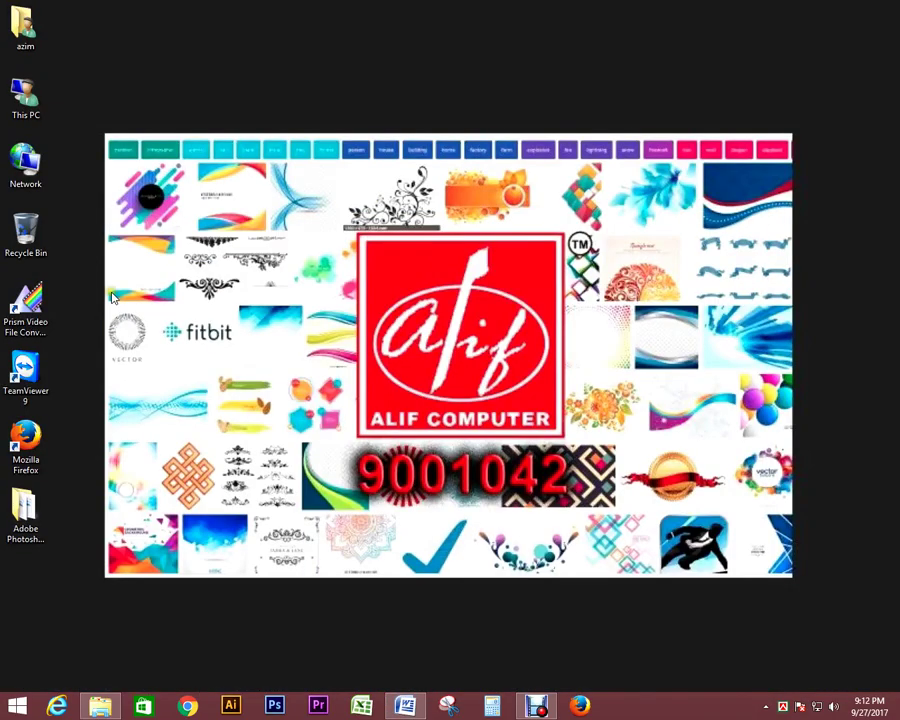
right_click(86, 458)
click(100, 510)
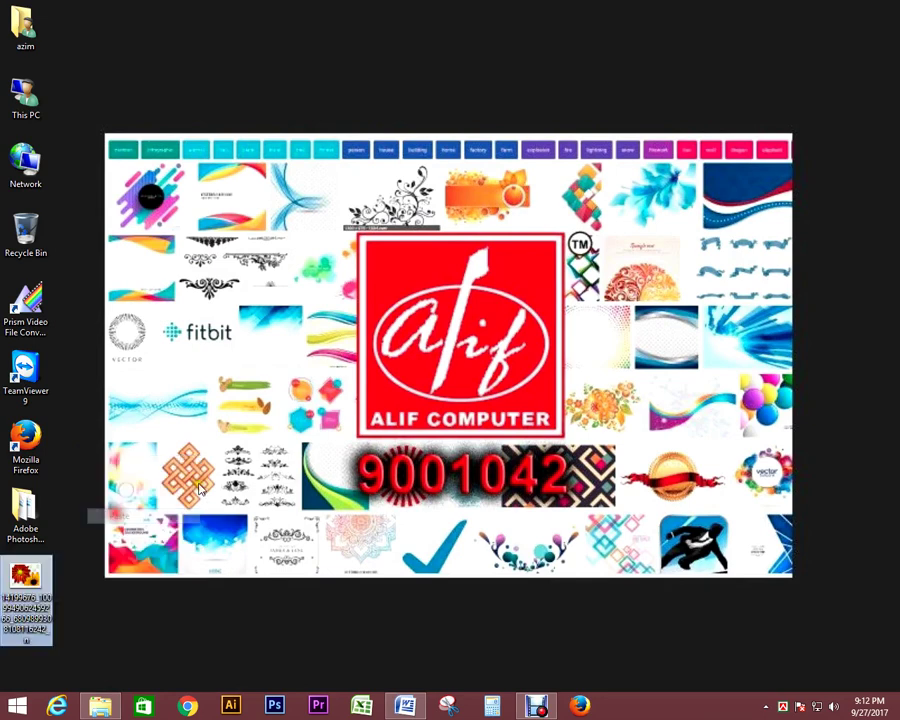
click(415, 706)
- Insert the Desktop PNG logo before the company name and shrink it to about 0.73" by 0.83"
click(167, 229)
click(150, 70)
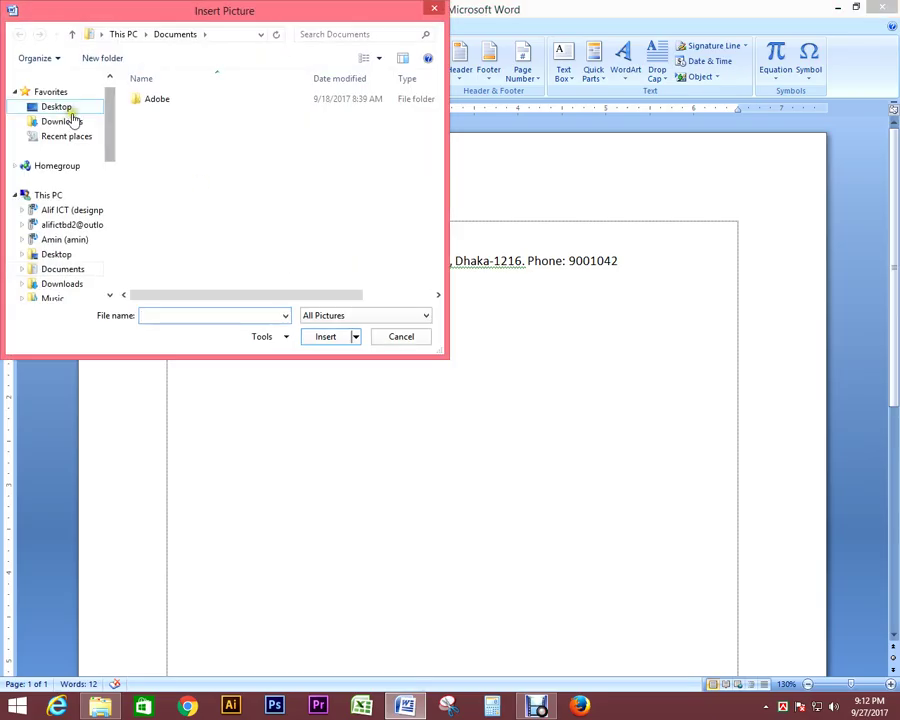
click(62, 107)
scroll(442, 140, down, 1)
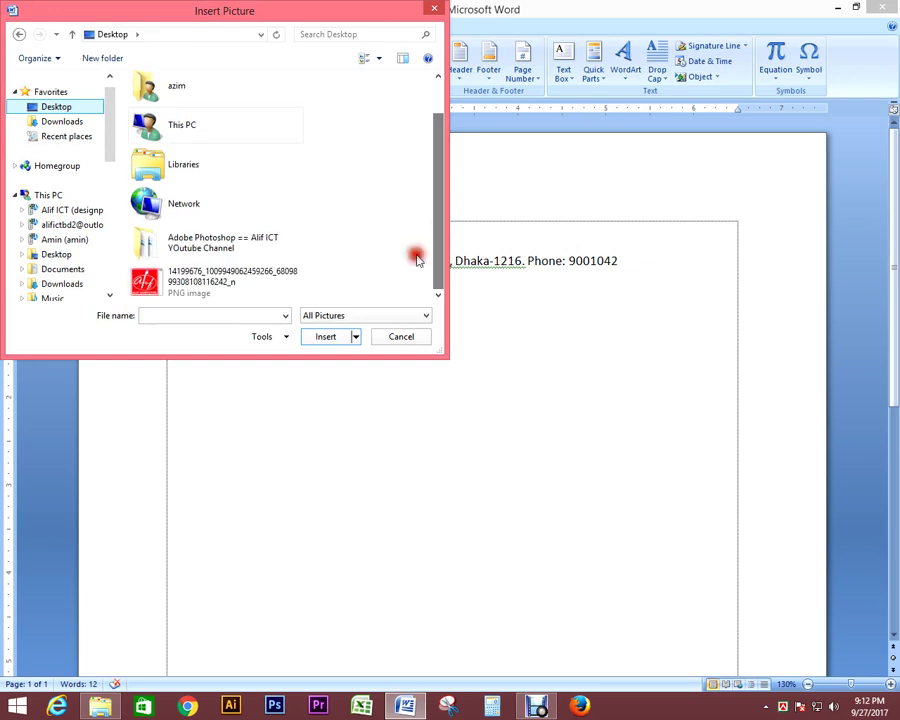
click(200, 282)
click(322, 338)
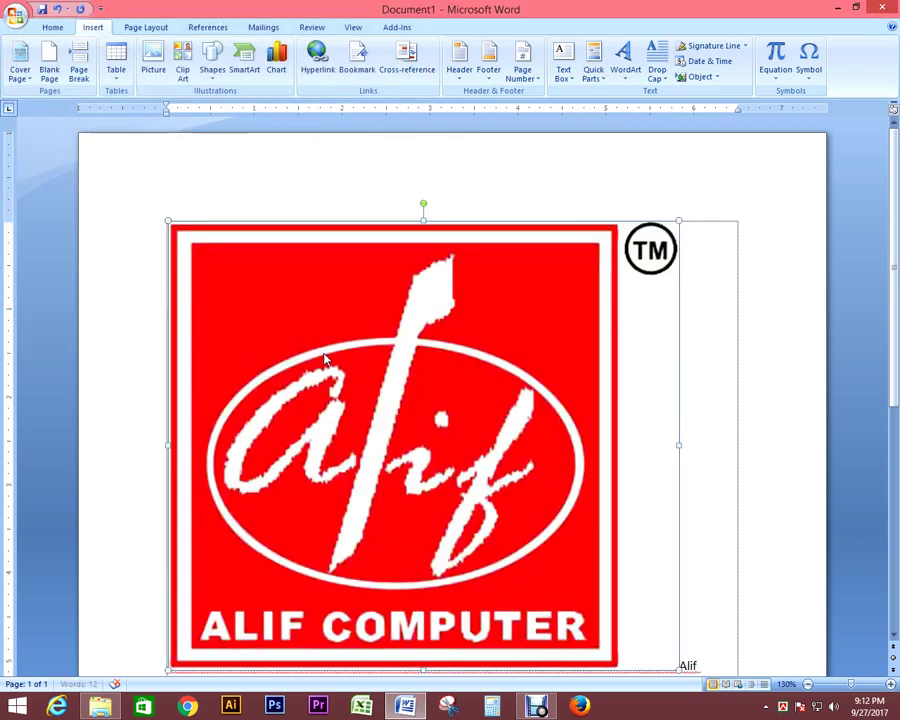
drag(681, 665, 279, 283)
click(295, 249)
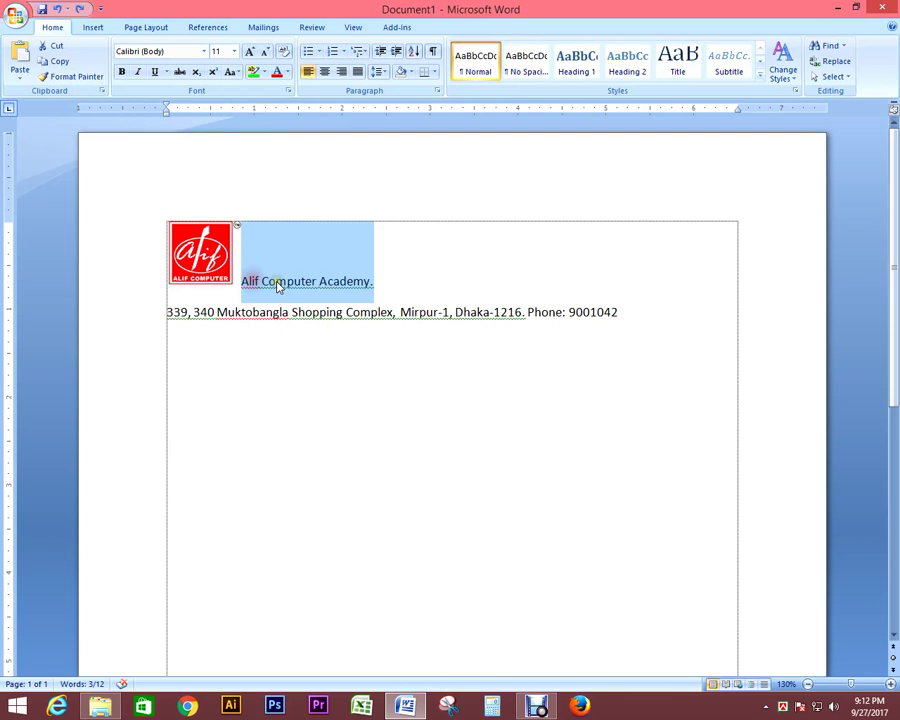
- Make the company name 39-point bold and center the address line
key(ctrl+bracketright)
key(ctrl+bracketright)
key(ctrl+bracketright)
key(ctrl+bracketright)
key(ctrl+bracketright)
key(ctrl+bracketright)
key(ctrl+bracketright)
key(ctrl+bracketright)
key(ctrl+bracketright)
key(ctrl+bracketright)
key(ctrl+bracketright)
key(ctrl+bracketright)
key(ctrl+bracketright)
key(ctrl+bracketright)
key(ctrl+bracketright)
key(ctrl+bracketright)
key(ctrl+bracketright)
key(ctrl+bracketright)
key(ctrl+bracketright)
key(ctrl+bracketright)
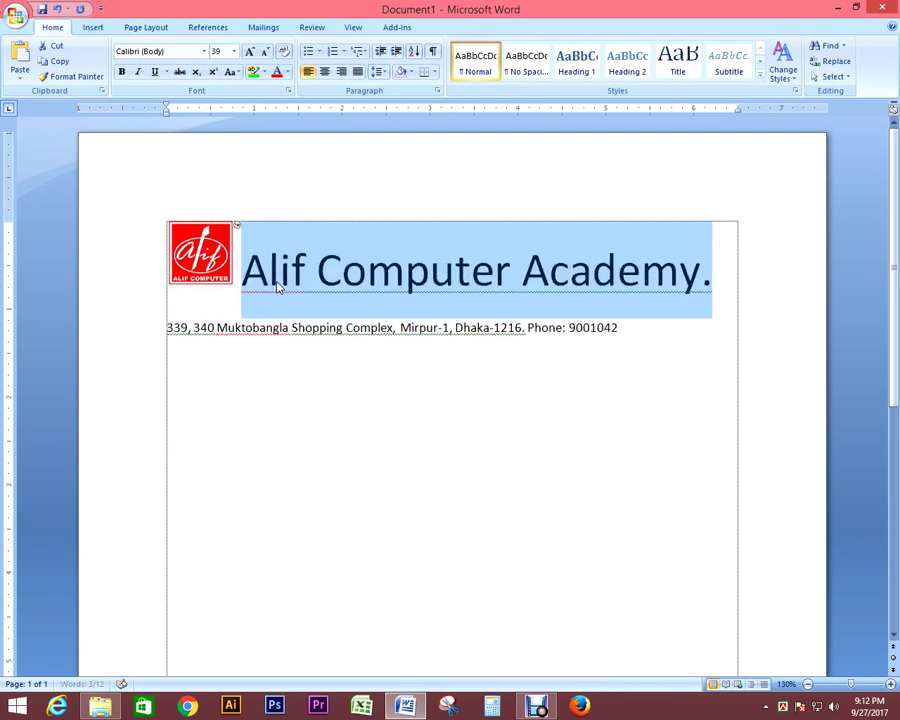
key(ctrl+b)
click(246, 326)
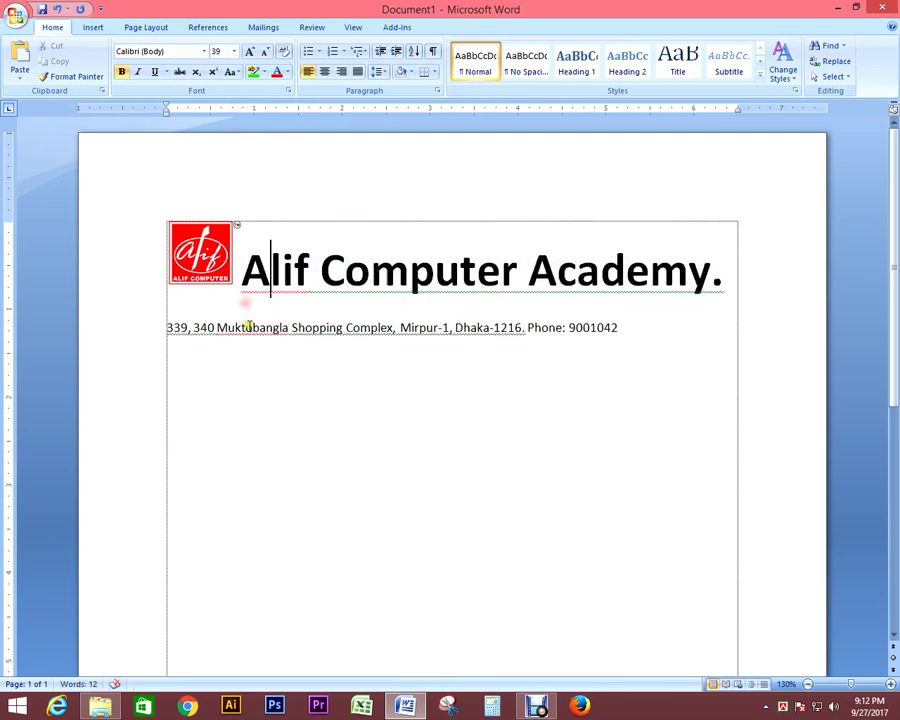
key(ctrl+e)
click(360, 342)
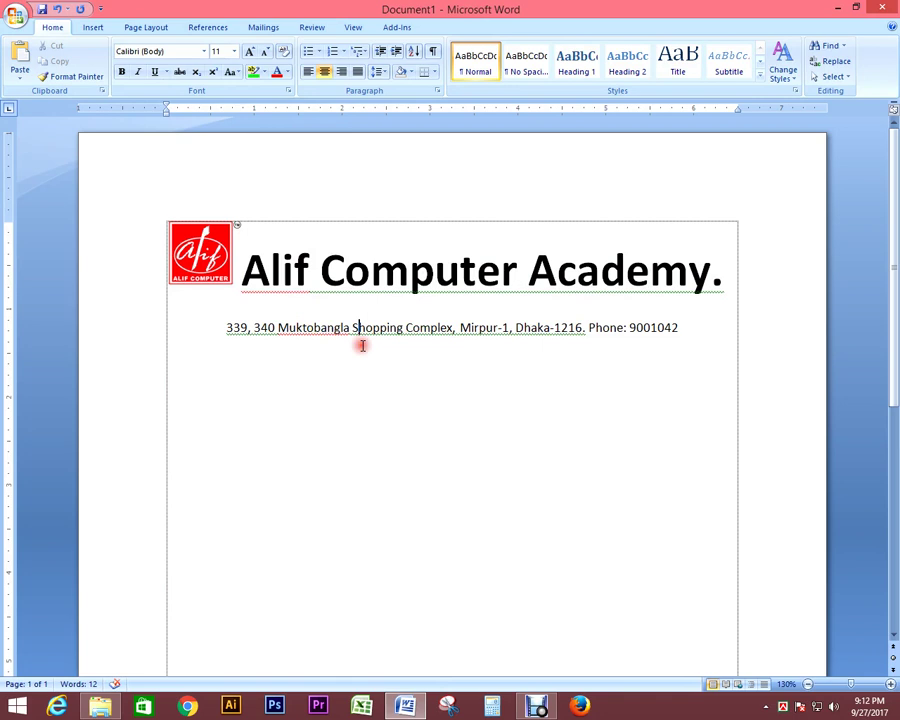
scroll(354, 363, down, 3)
scroll(354, 363, down, 5)
scroll(354, 363, up, 2)
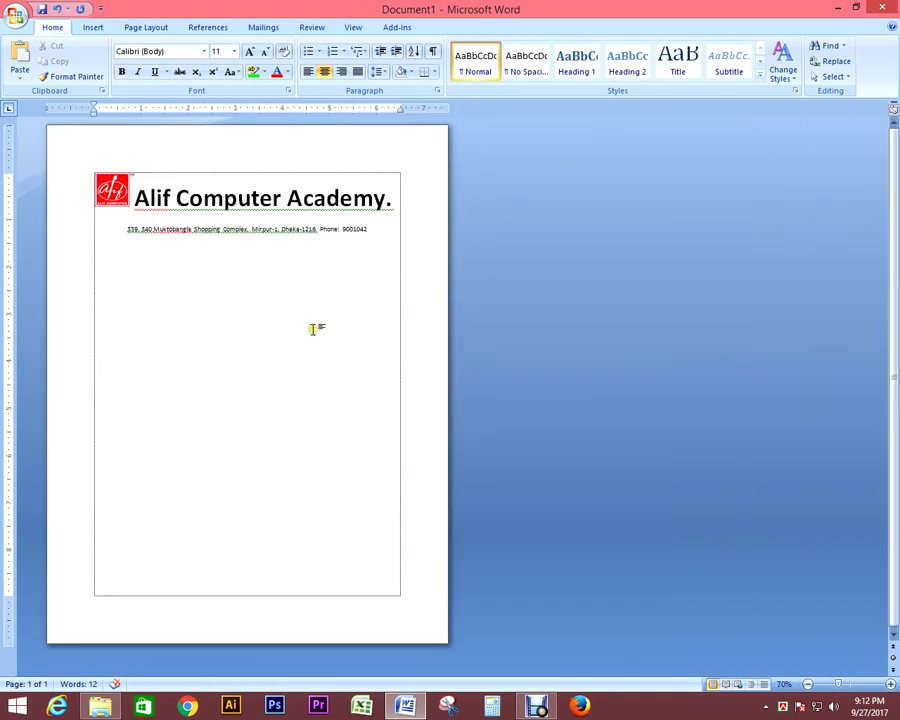
- Give the whole document 0 pt spacing after and single line spacing
key(ctrl+a)
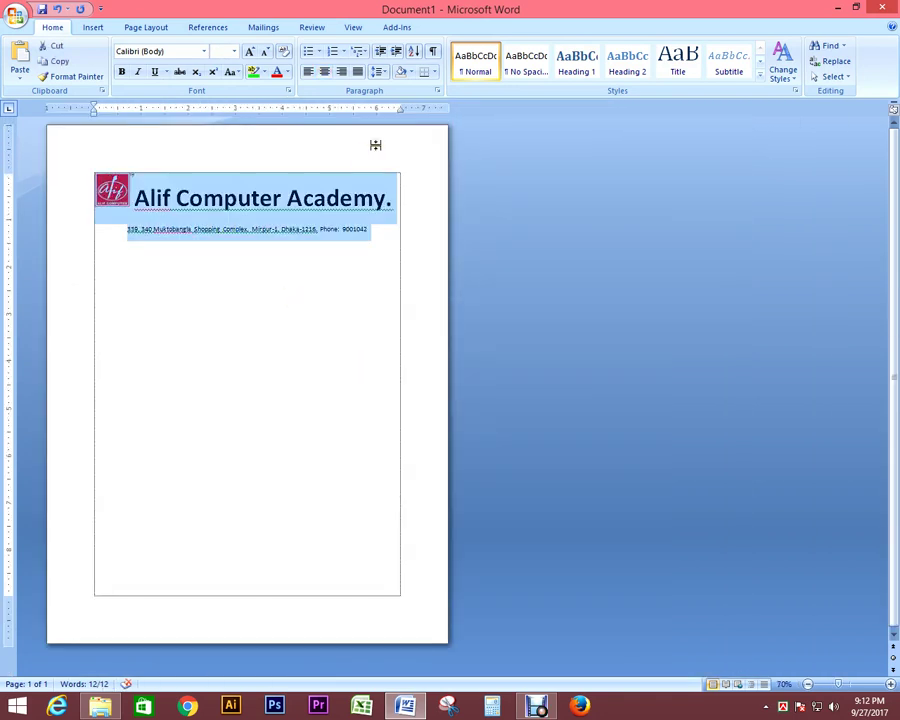
click(378, 72)
click(400, 183)
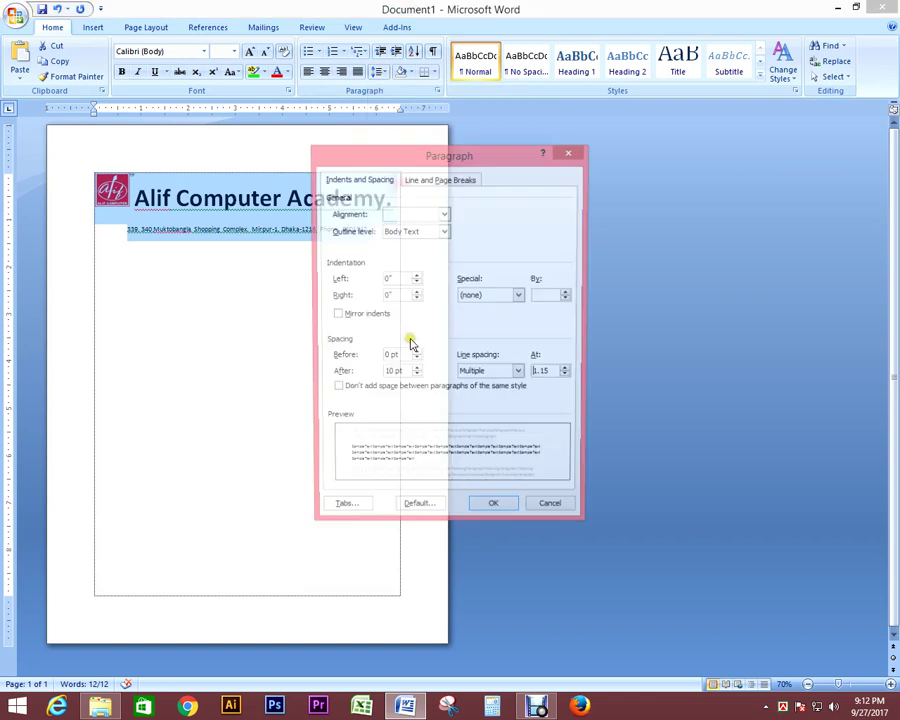
drag(400, 374, 362, 366)
text(0)
click(487, 376)
click(482, 386)
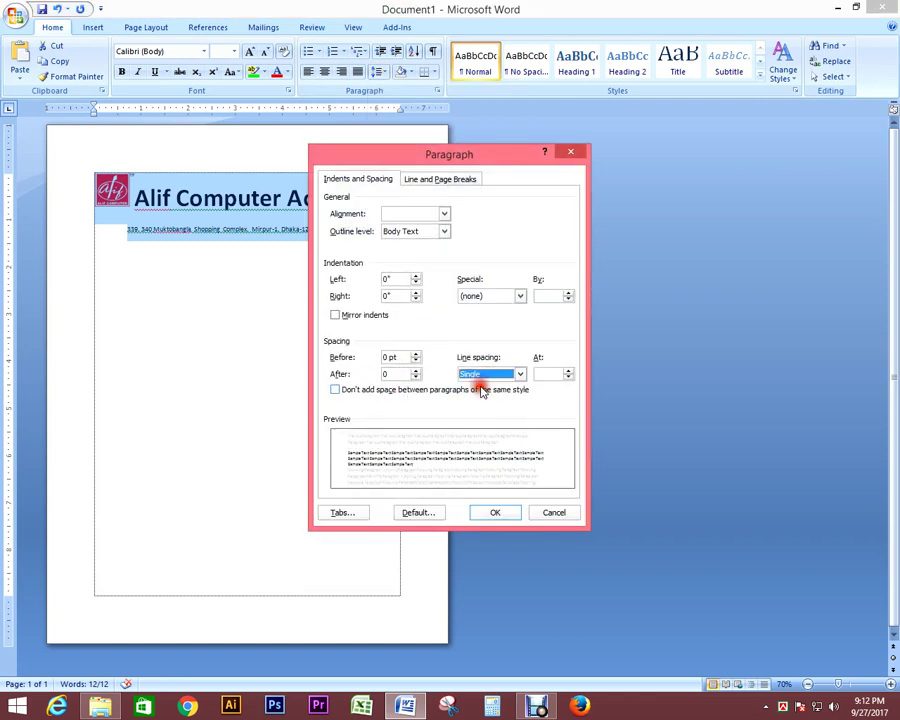
click(497, 512)
click(268, 346)
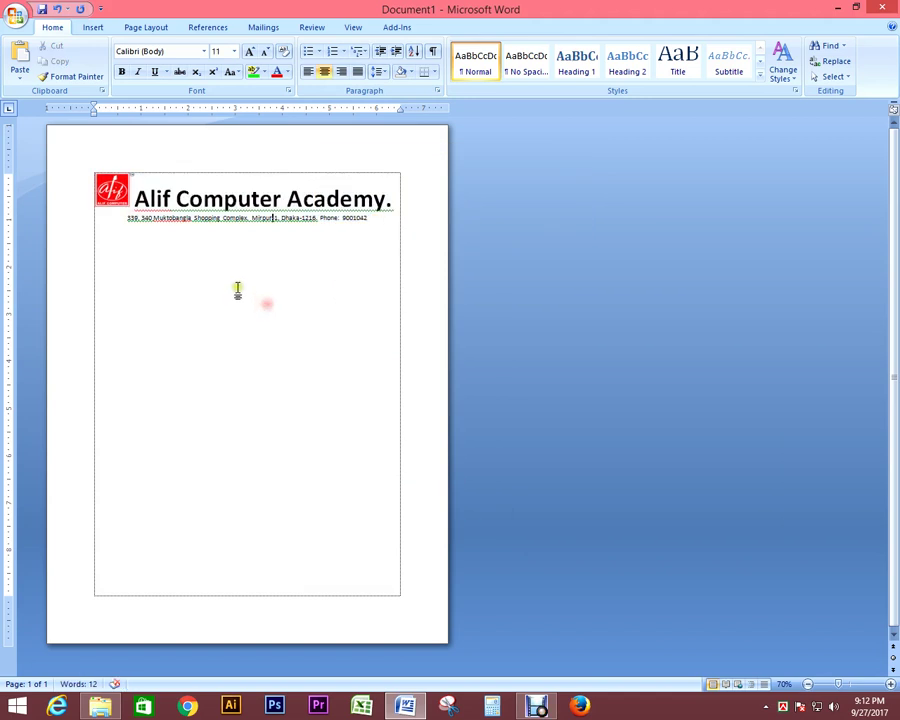
click(112, 190)
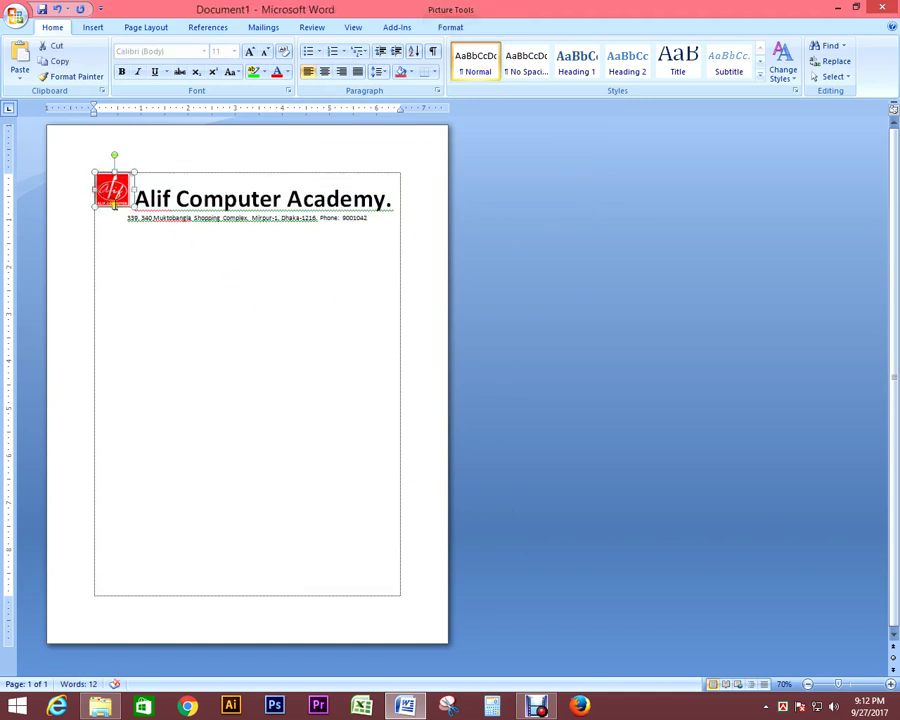
- Add an underscore rule under the address and a left-aligned 'Ref: Date:' line
click(382, 221)
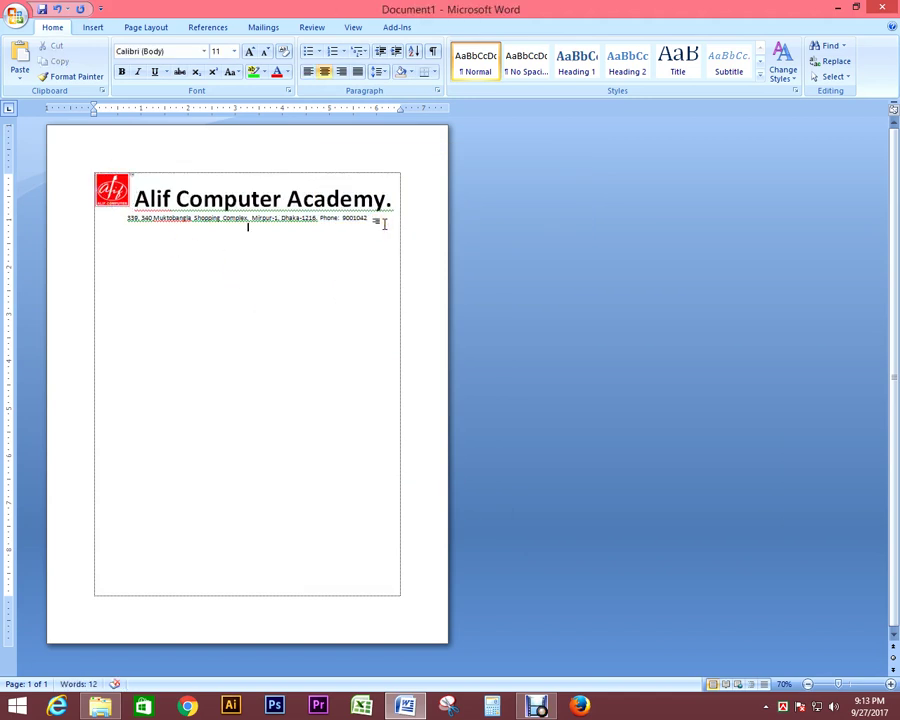
text(_______________________________________________)
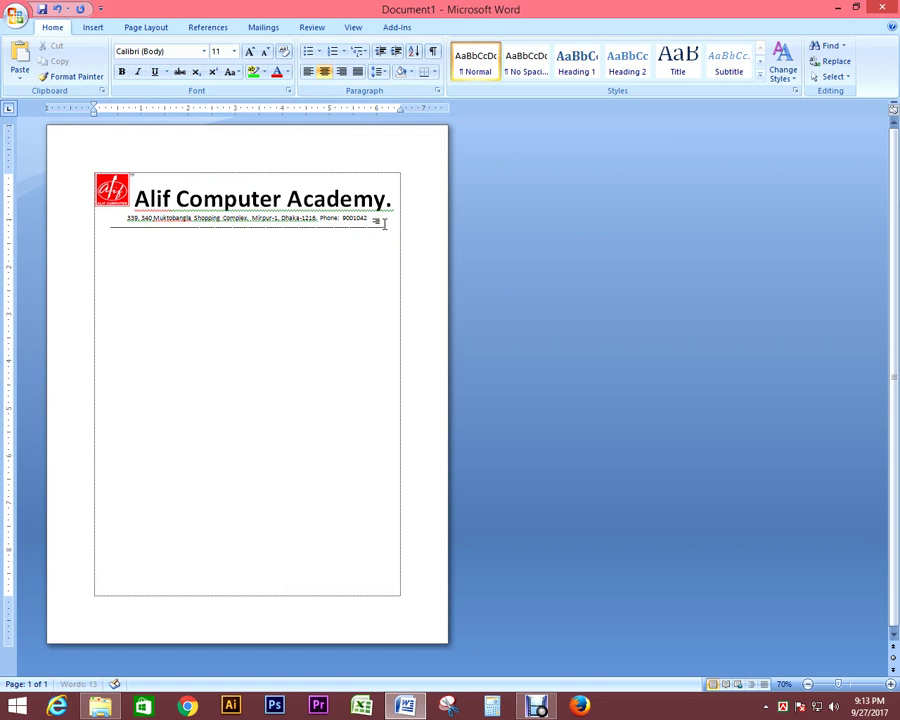
text(Ref:)
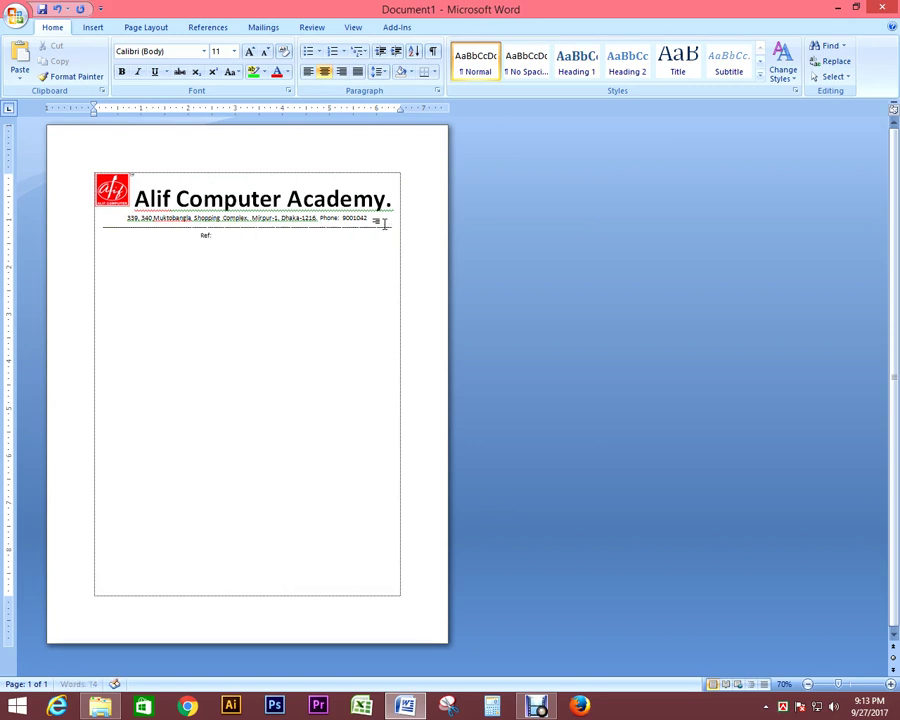
text(       Date:)
click(340, 236)
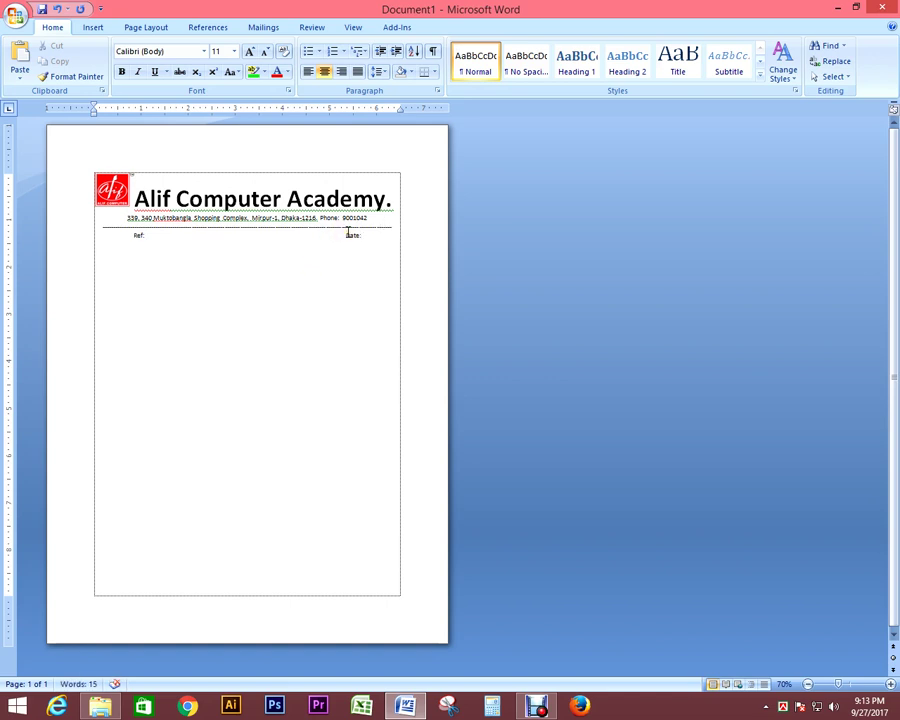
key(ctrl+l)
- Insert a page break after the Date line to start a second page
click(366, 236)
key(ctrl+Return)
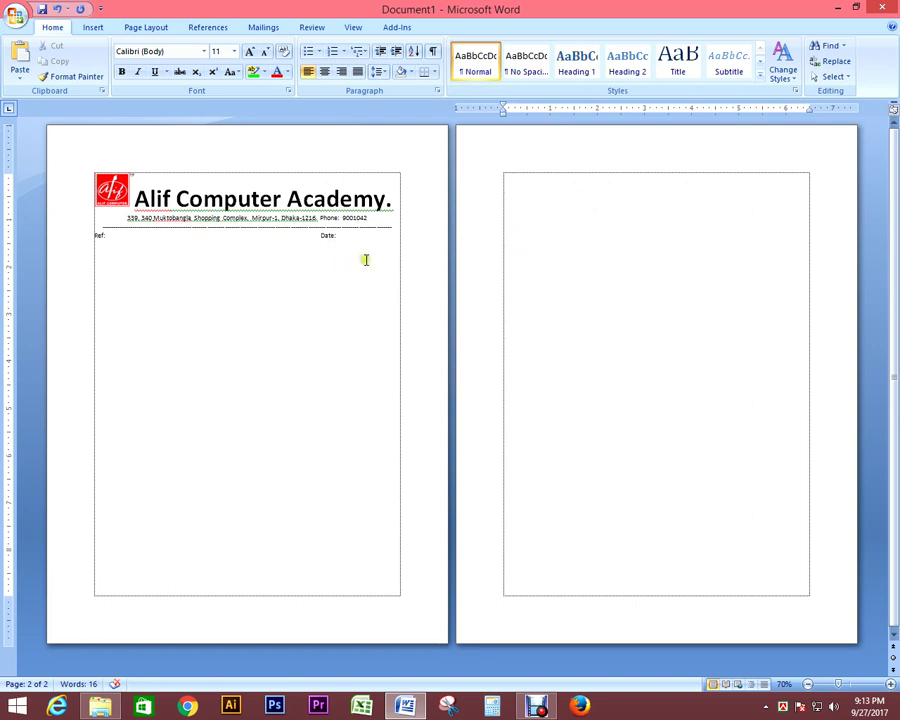
drag(356, 237, 74, 167)
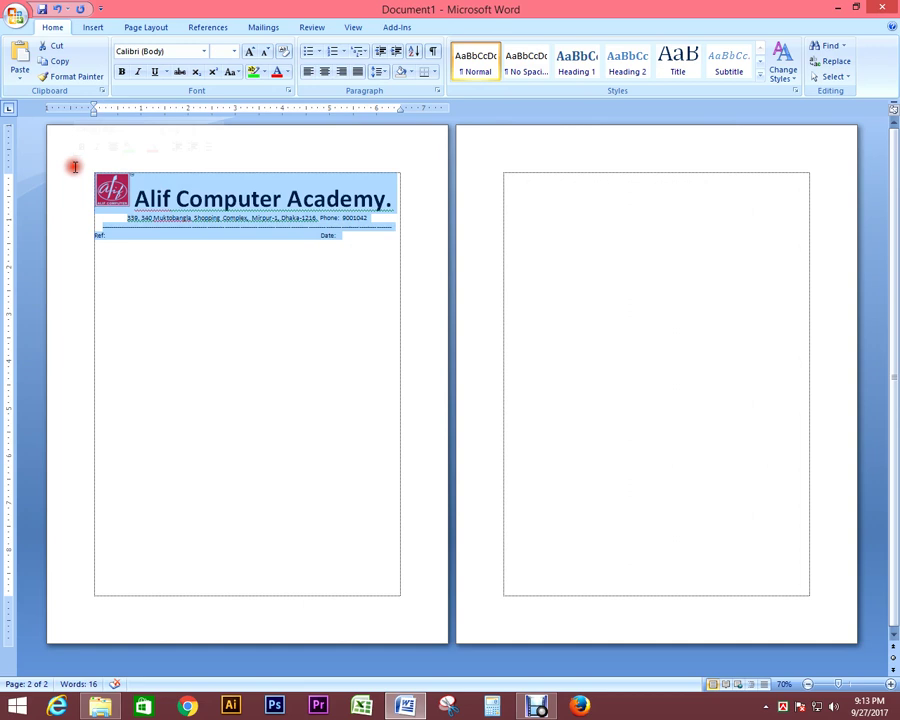
- Select everything, remove the letterhead from the body, and bring up the header gallery
key(ctrl+a)
key(Delete)
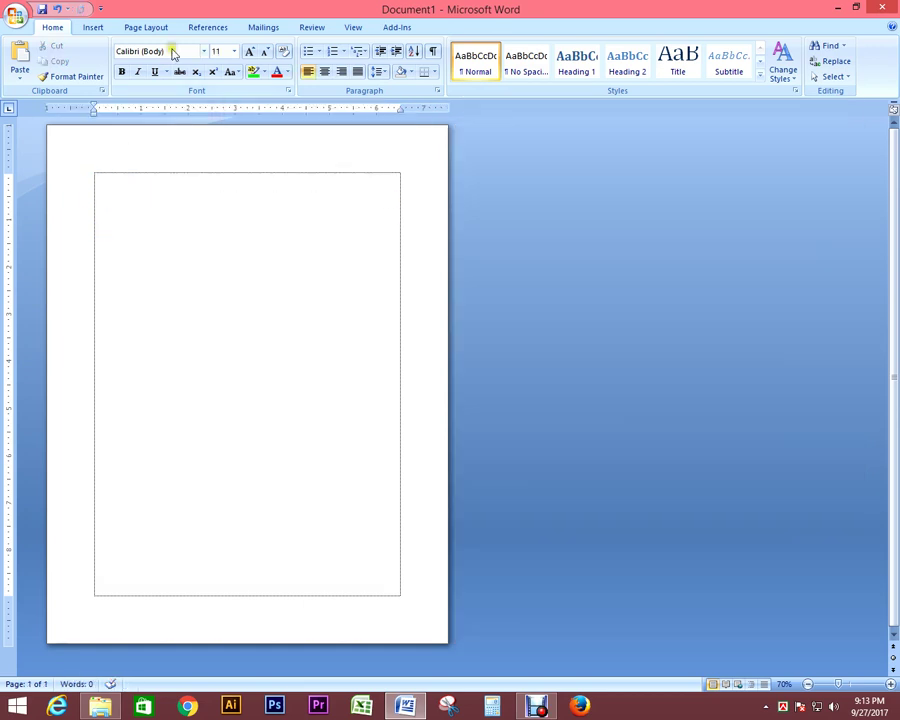
click(98, 28)
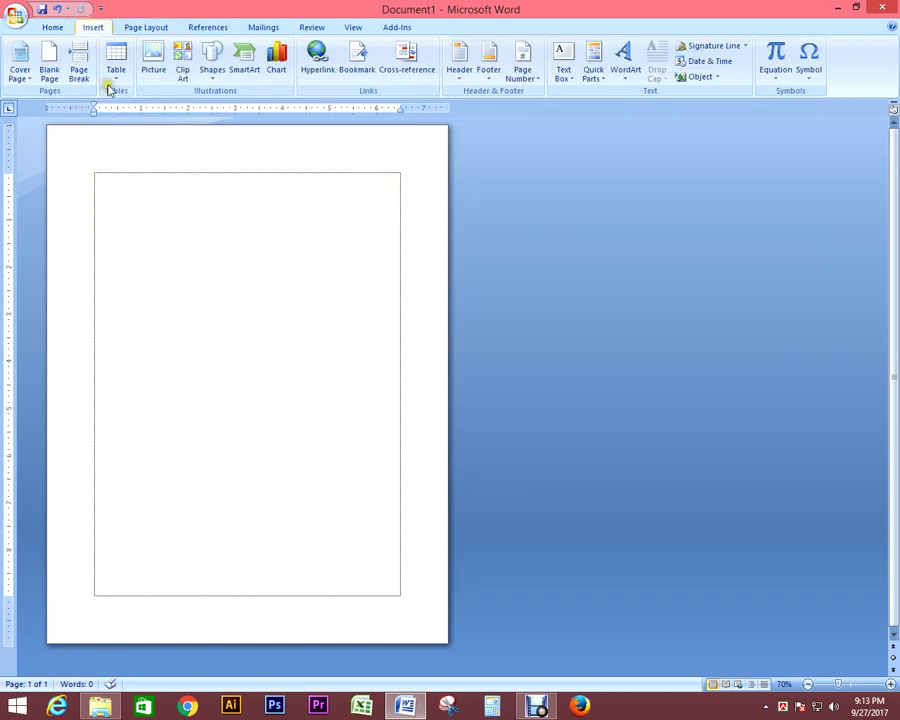
click(460, 62)
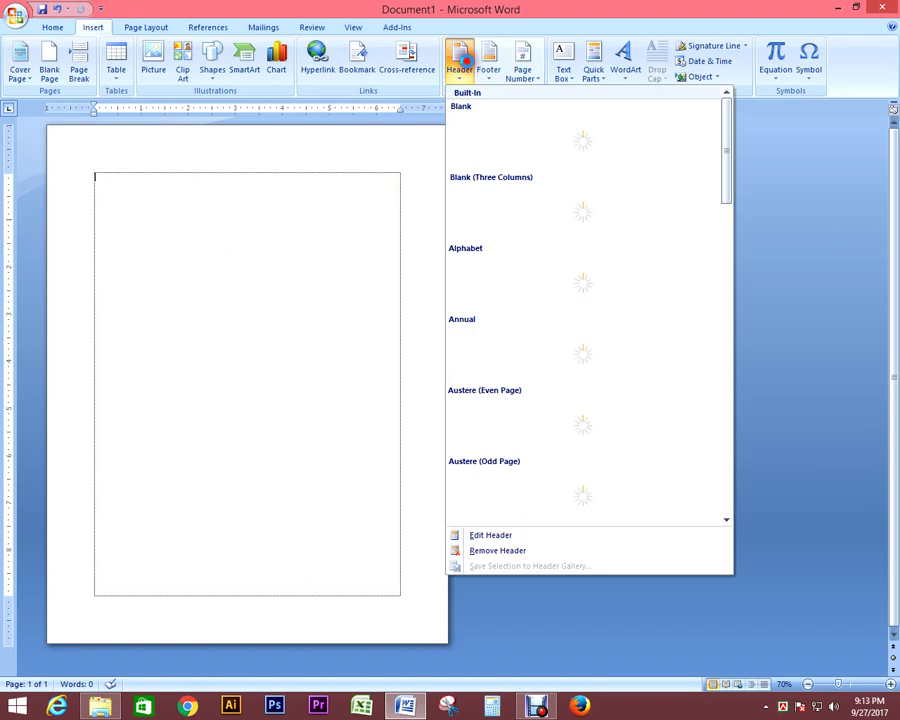
- Paste the letterhead into a Blank header in place of its placeholder and delete the Ref/Date line
click(498, 148)
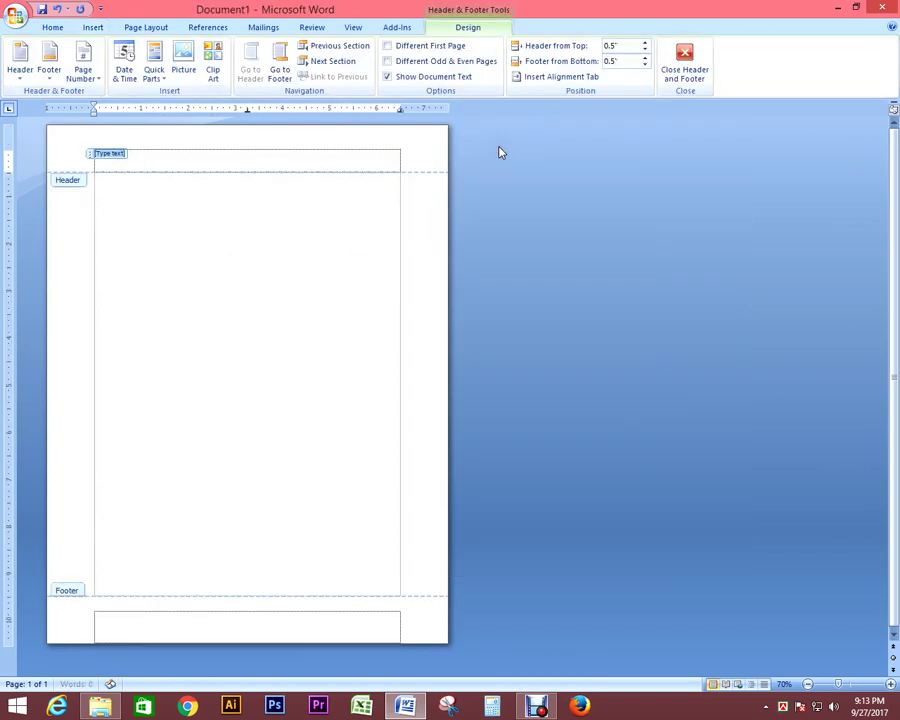
click(201, 160)
key(Delete)
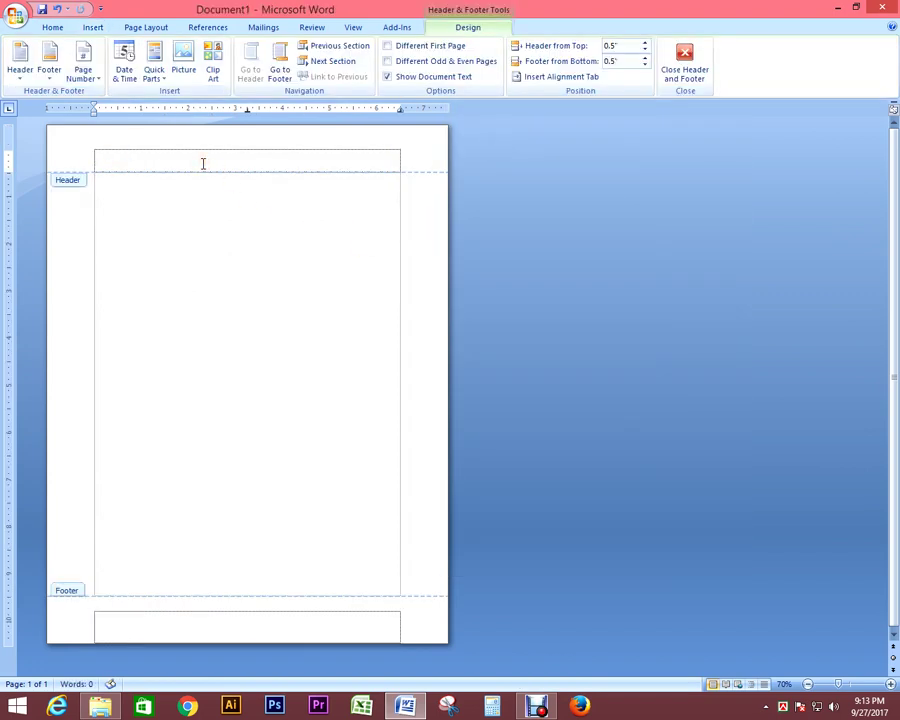
text(Alif Computer Academy. 339, 340 Muktobangla Shopping Complex, Mirpur-1, Dhaka-1216. Phone: 9001042 Ref:	Date:)
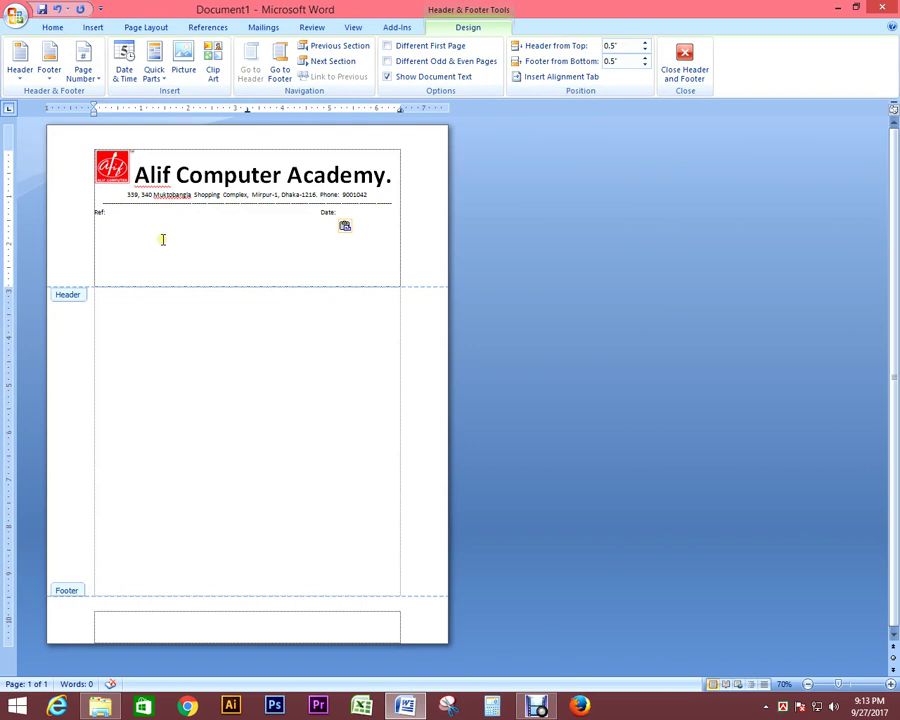
key(BackSpace)
key(BackSpace)
key(BackSpace)
key(BackSpace)
key(BackSpace)
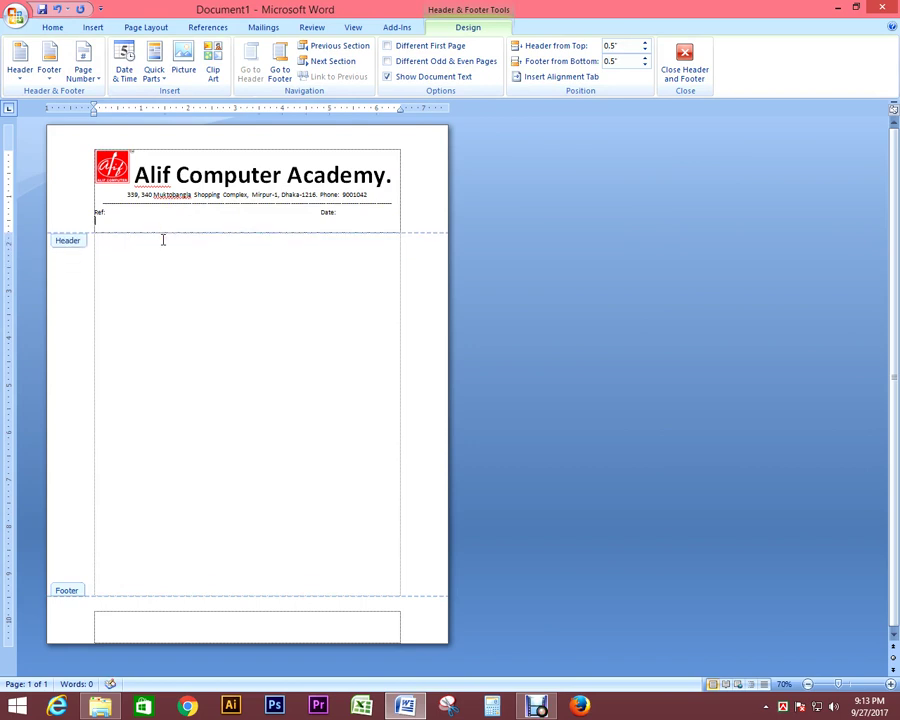
click(72, 214)
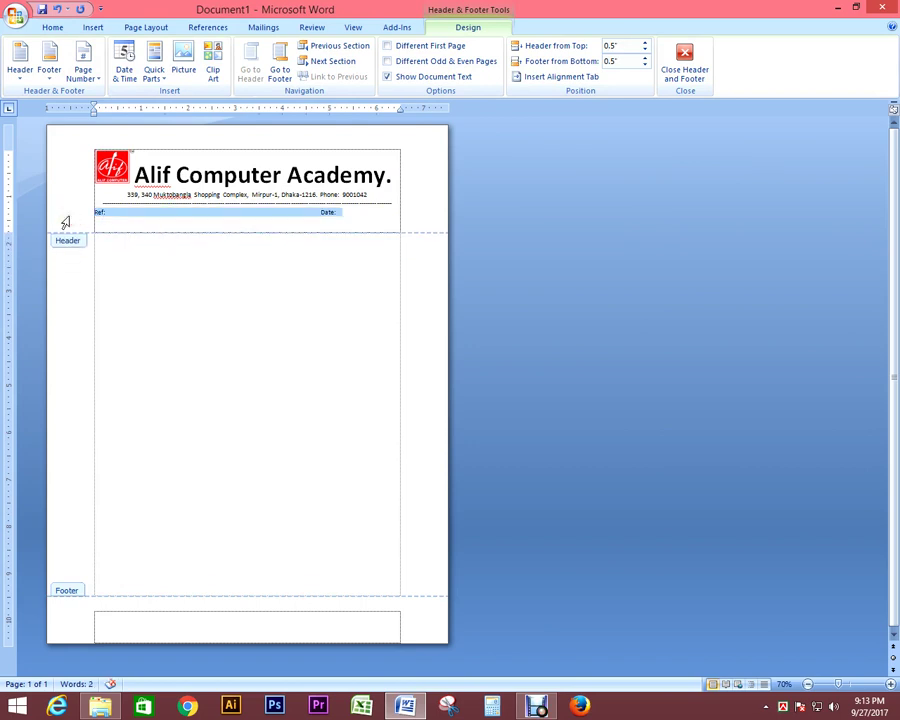
key(BackSpace)
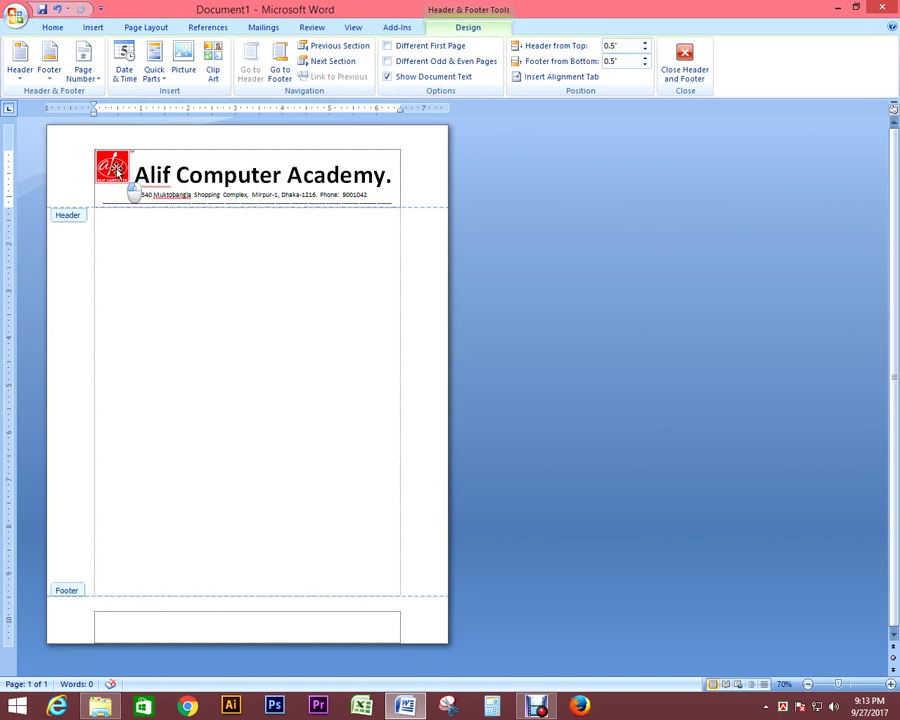
- Set the header logo to Behind Text and move it left, enlarging it to about 1.08" by 1.2"
click(120, 173)
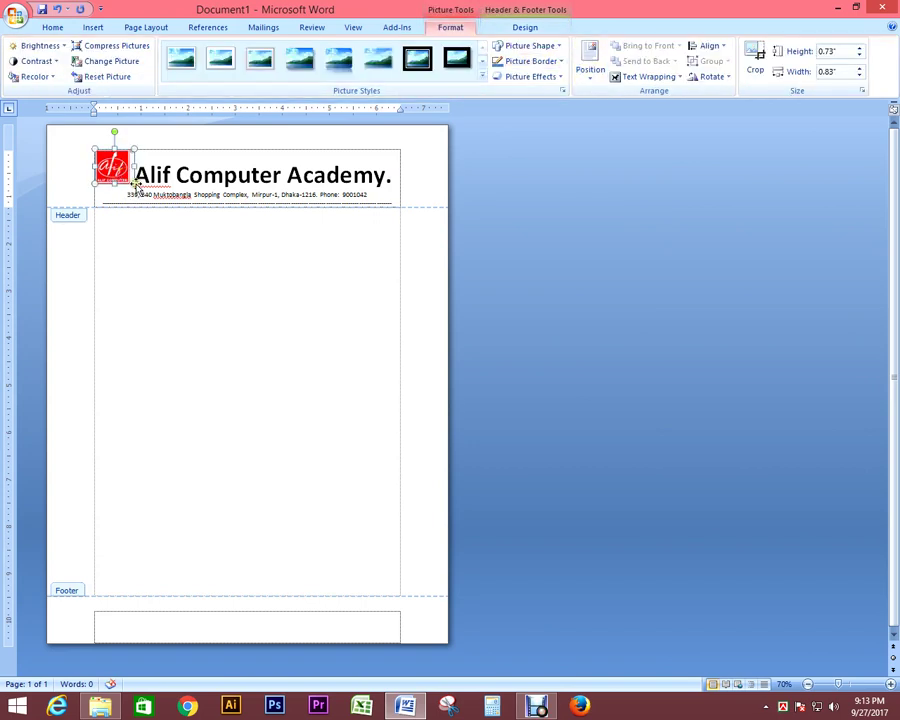
click(628, 78)
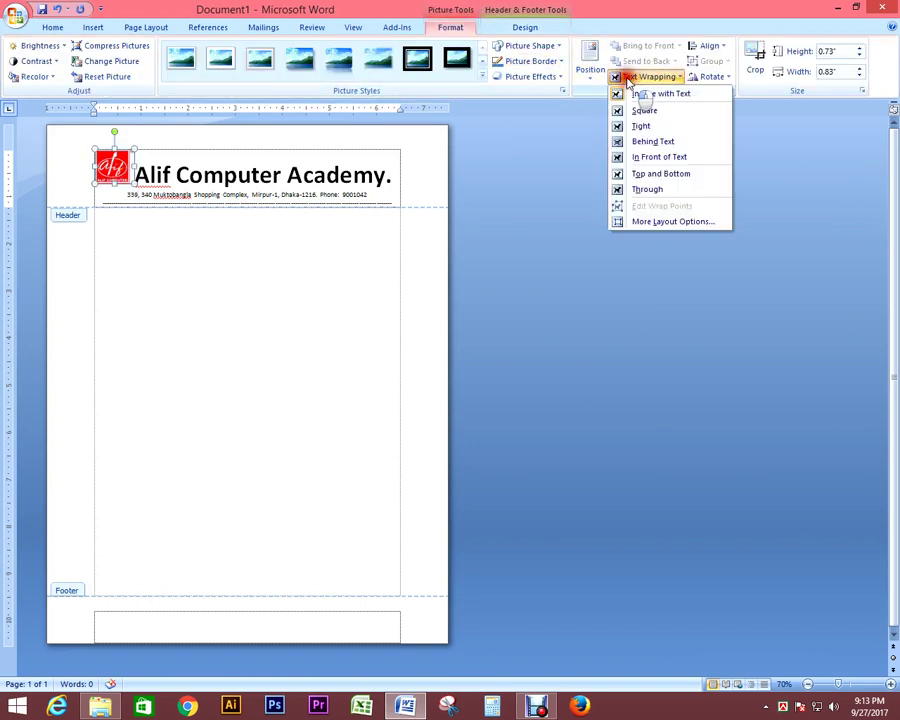
click(636, 140)
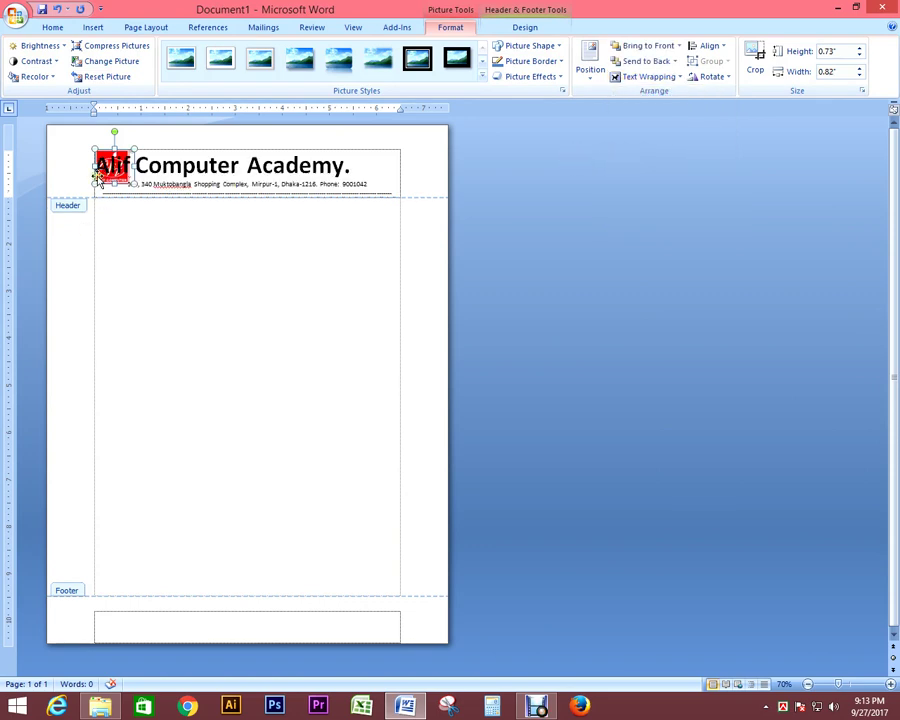
drag(106, 172, 128, 134)
- Position the cursor at the start of the title and in the address line to shift them clear of the logo
scroll(144, 204, up, 5)
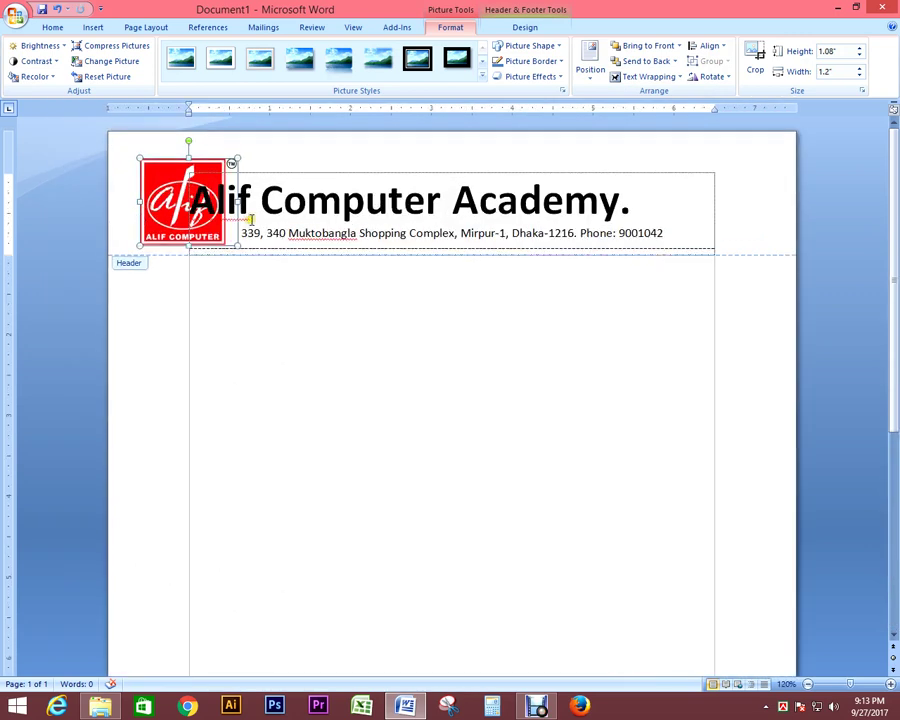
click(248, 200)
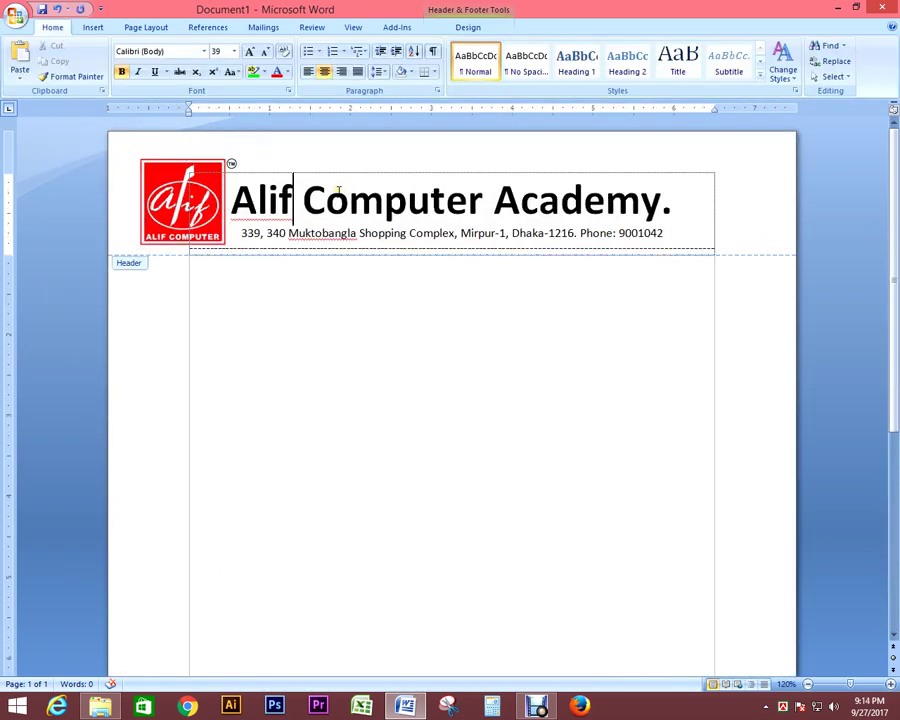
click(236, 207)
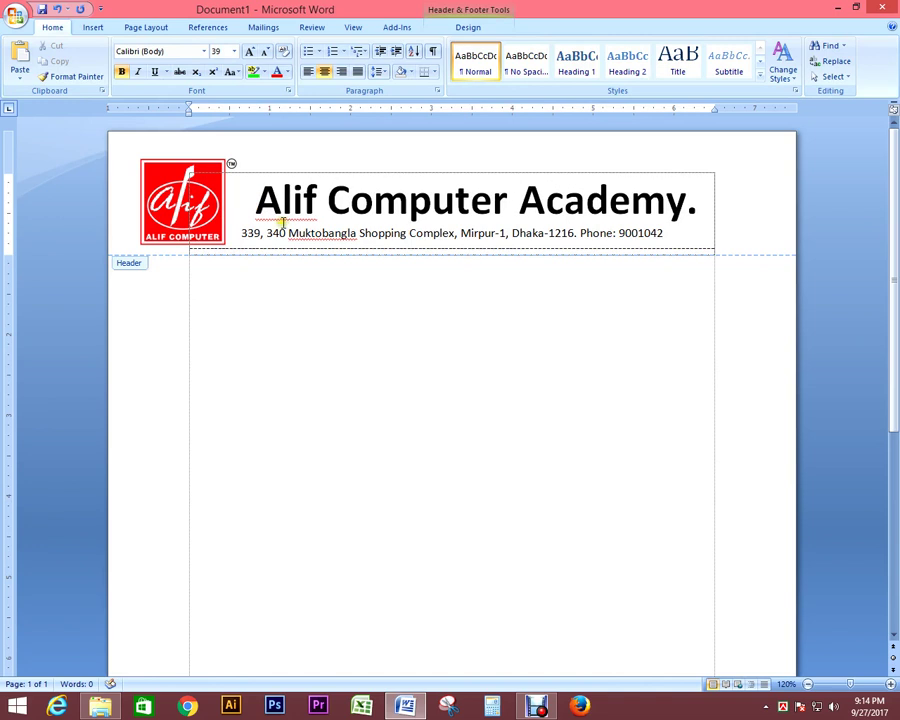
click(237, 233)
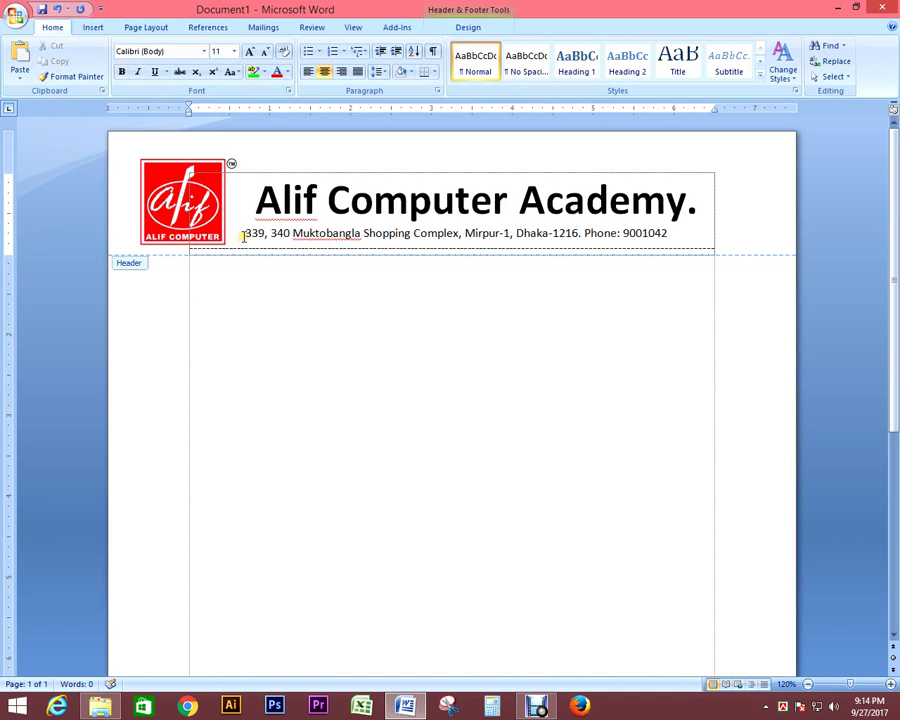
- Close the header and scroll through the three pages to confirm the letterhead repeats
double_click(315, 311)
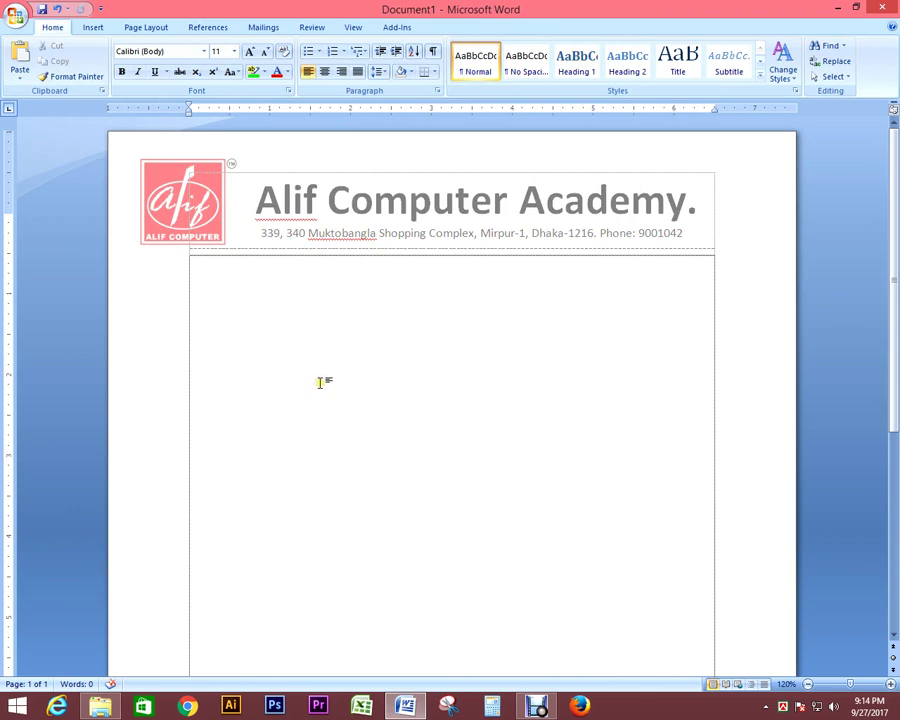
ctrl+scroll(243, 238, down, 3)
ctrl+scroll(244, 238, down, 1)
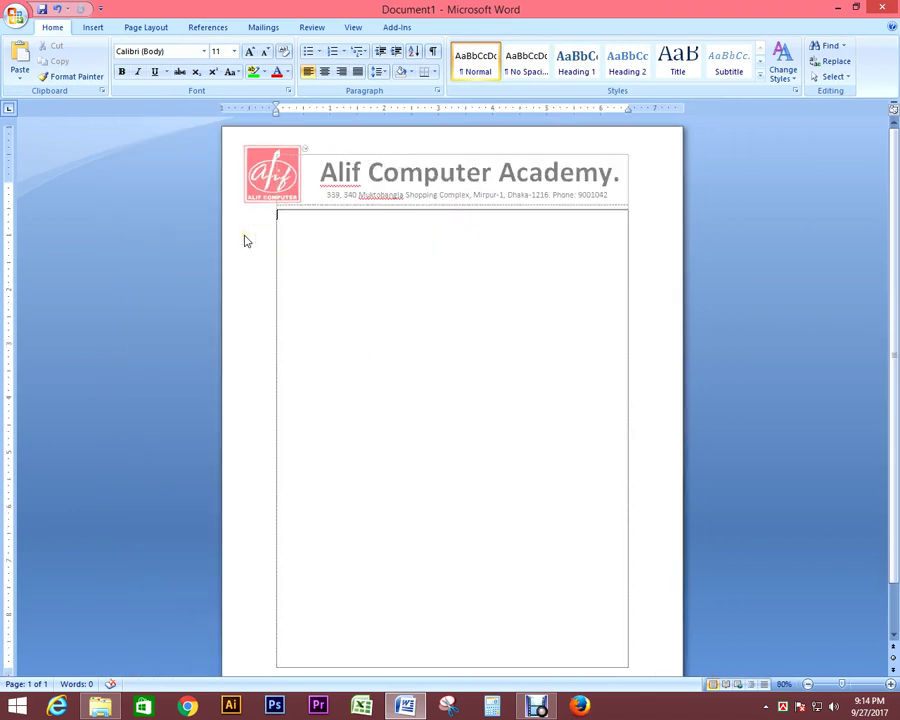
ctrl+scroll(351, 283, down, 3)
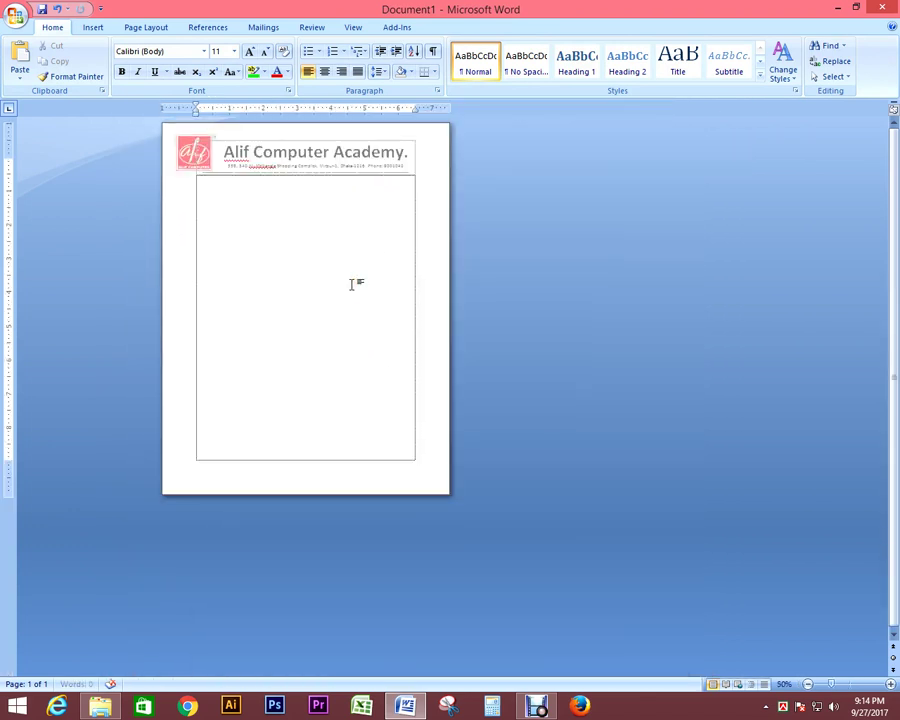
ctrl+scroll(351, 283, down, 3)
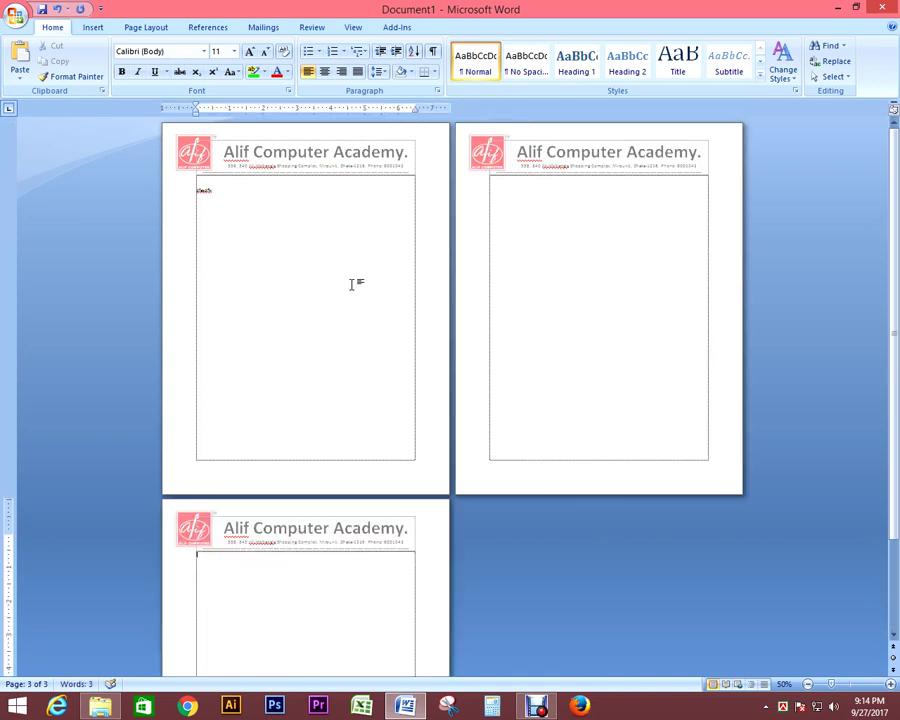
ctrl+scroll(367, 262, up, 3)
scroll(430, 203, up, 4)
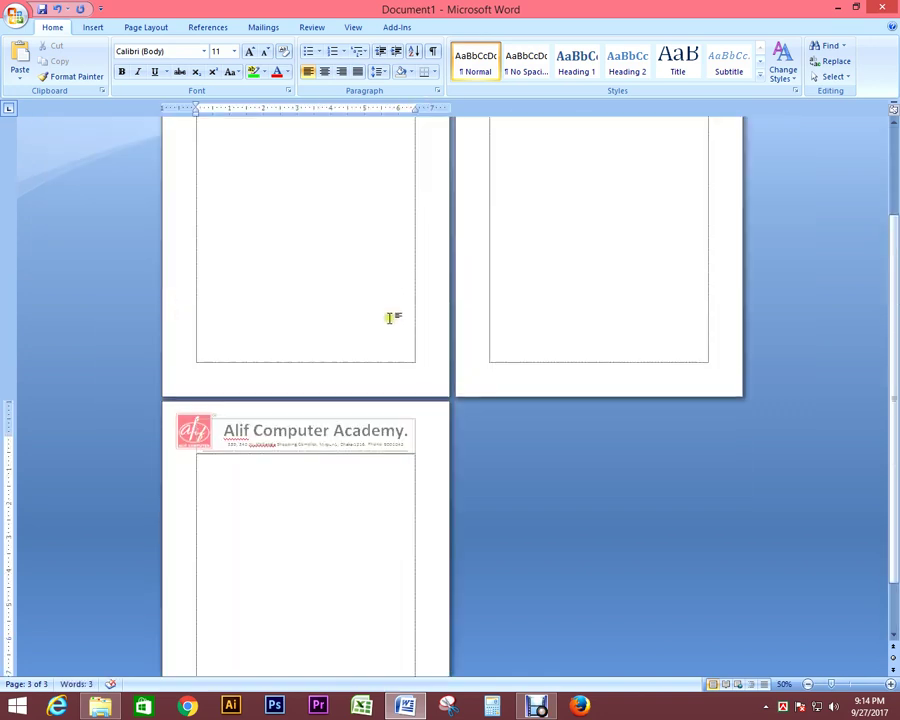
- Select all the body text and undo the last two changes
key(ctrl+a)
key(ctrl+z)
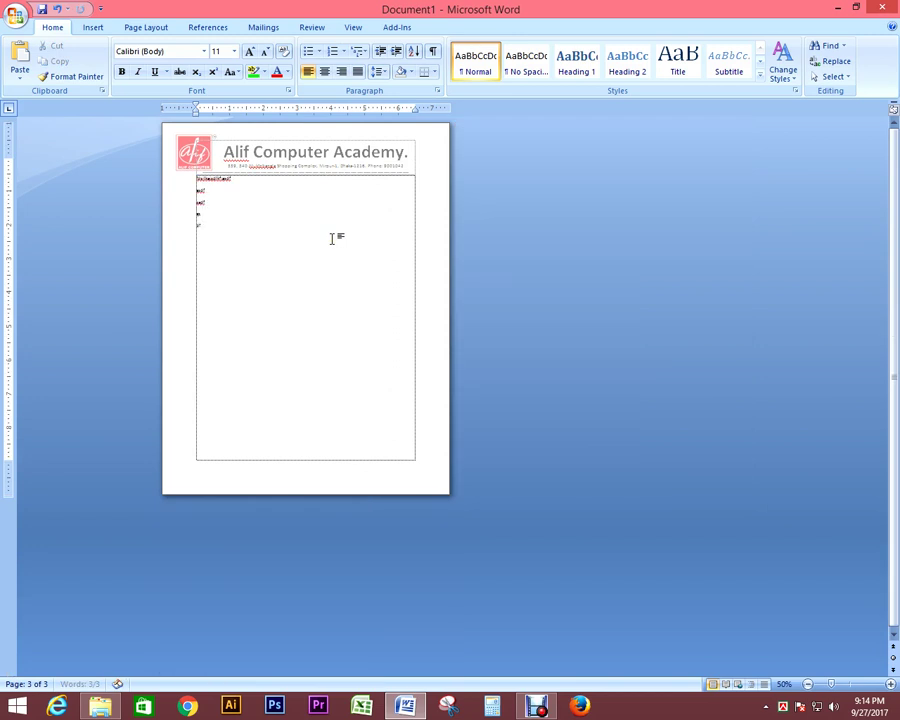
key(ctrl+z)
key(ctrl+z)
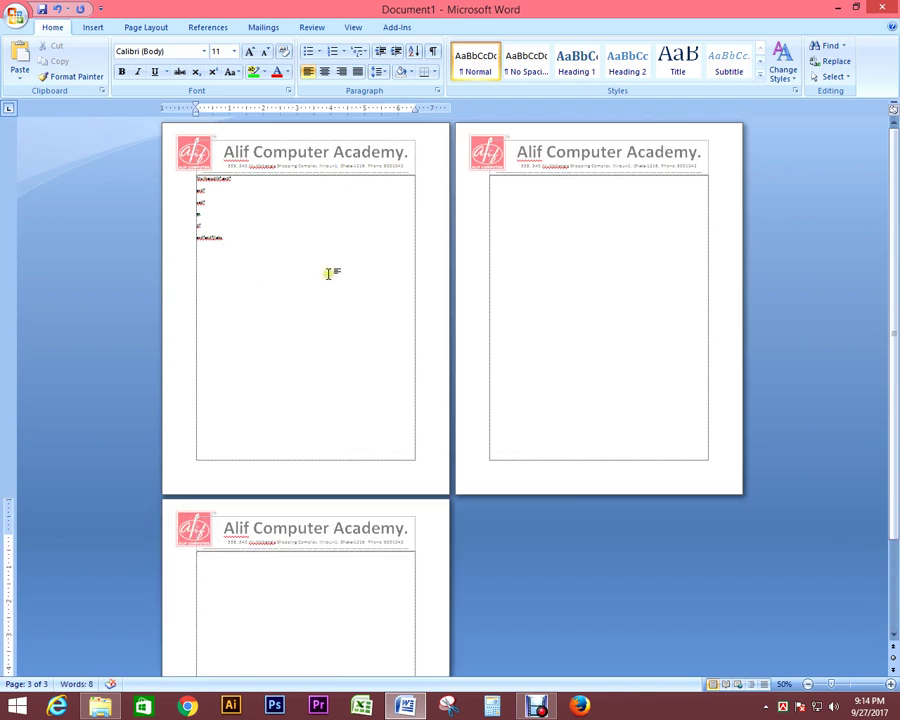
scroll(315, 337, up, 5)
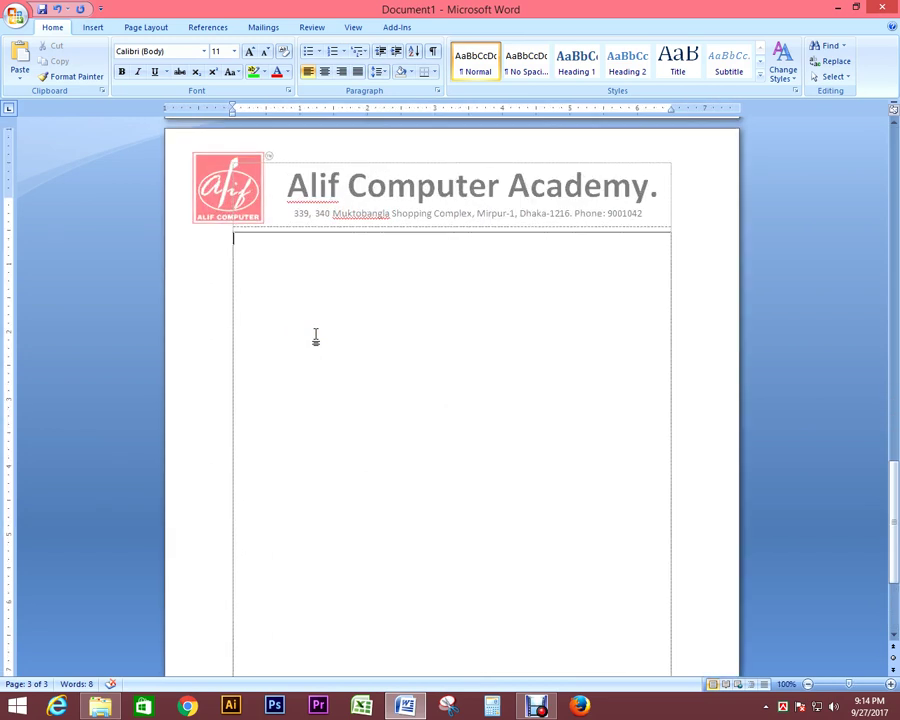